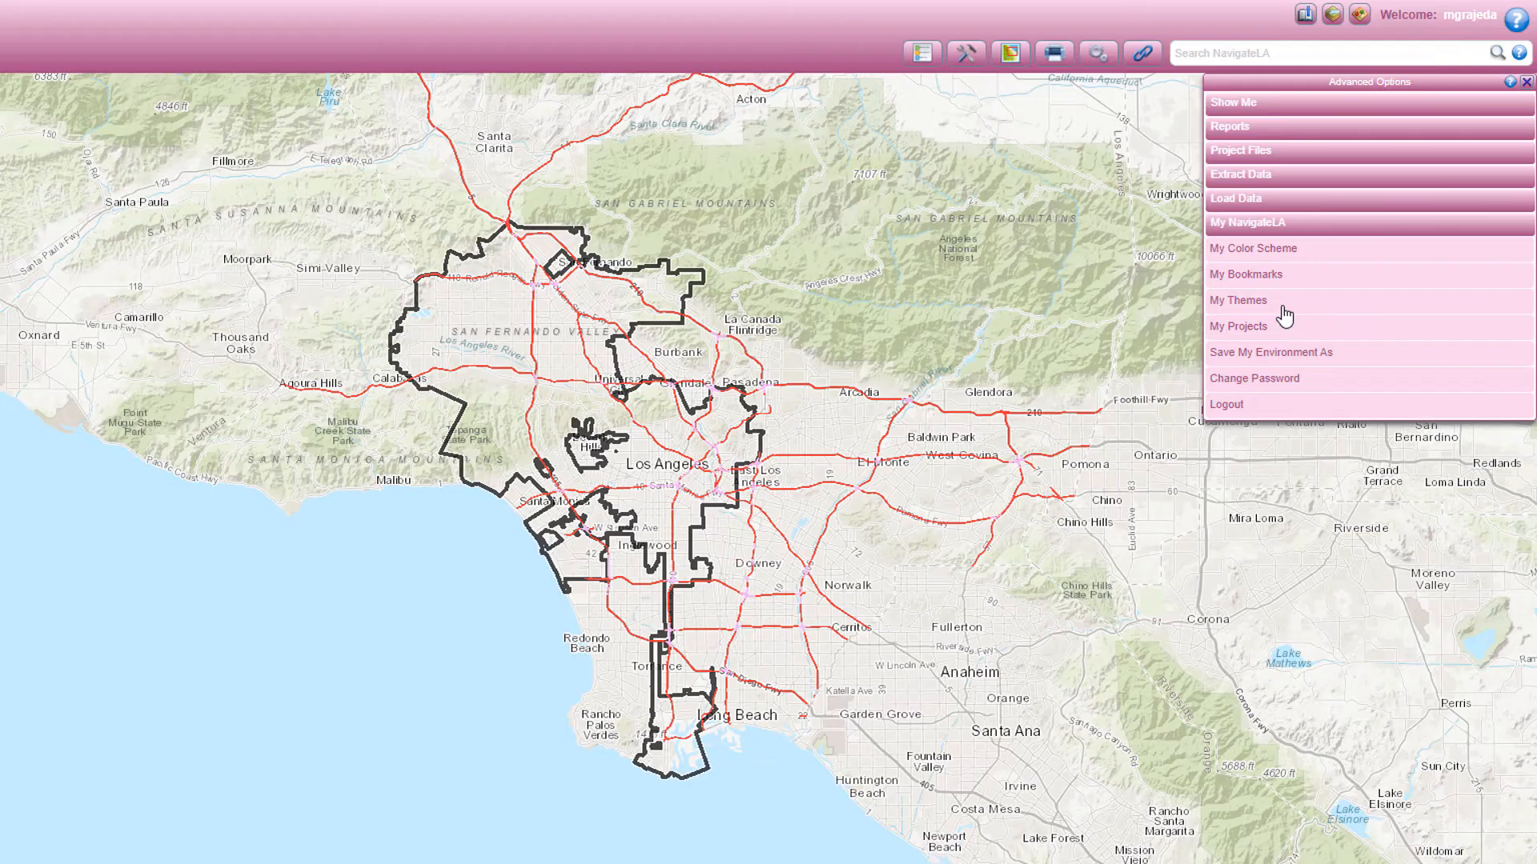
- Open the list of saved themes under My NavigateLA in the Advanced Options
click(1105, 64)
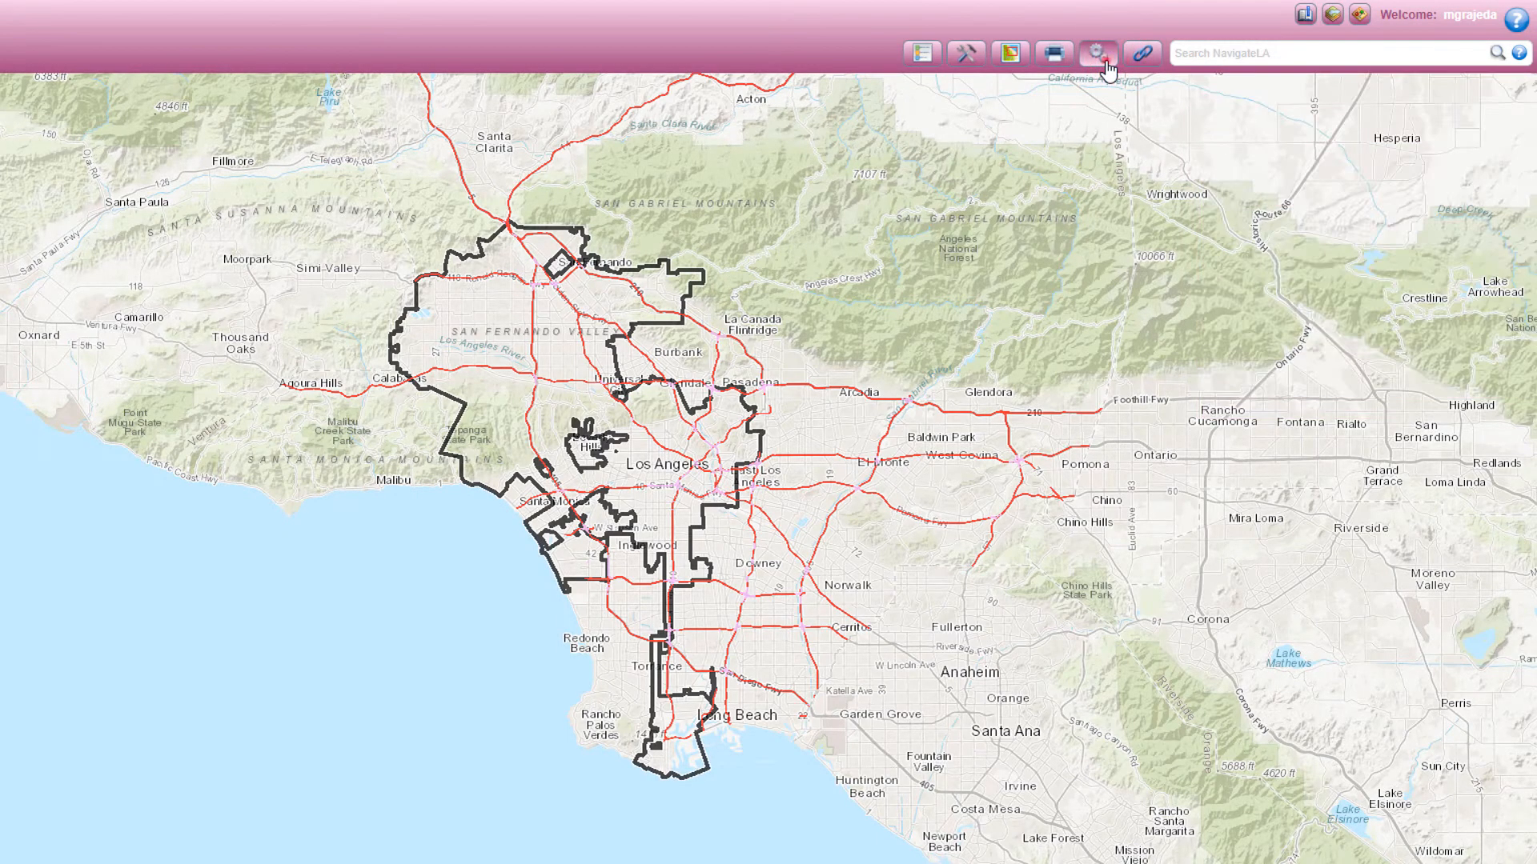
click(1106, 64)
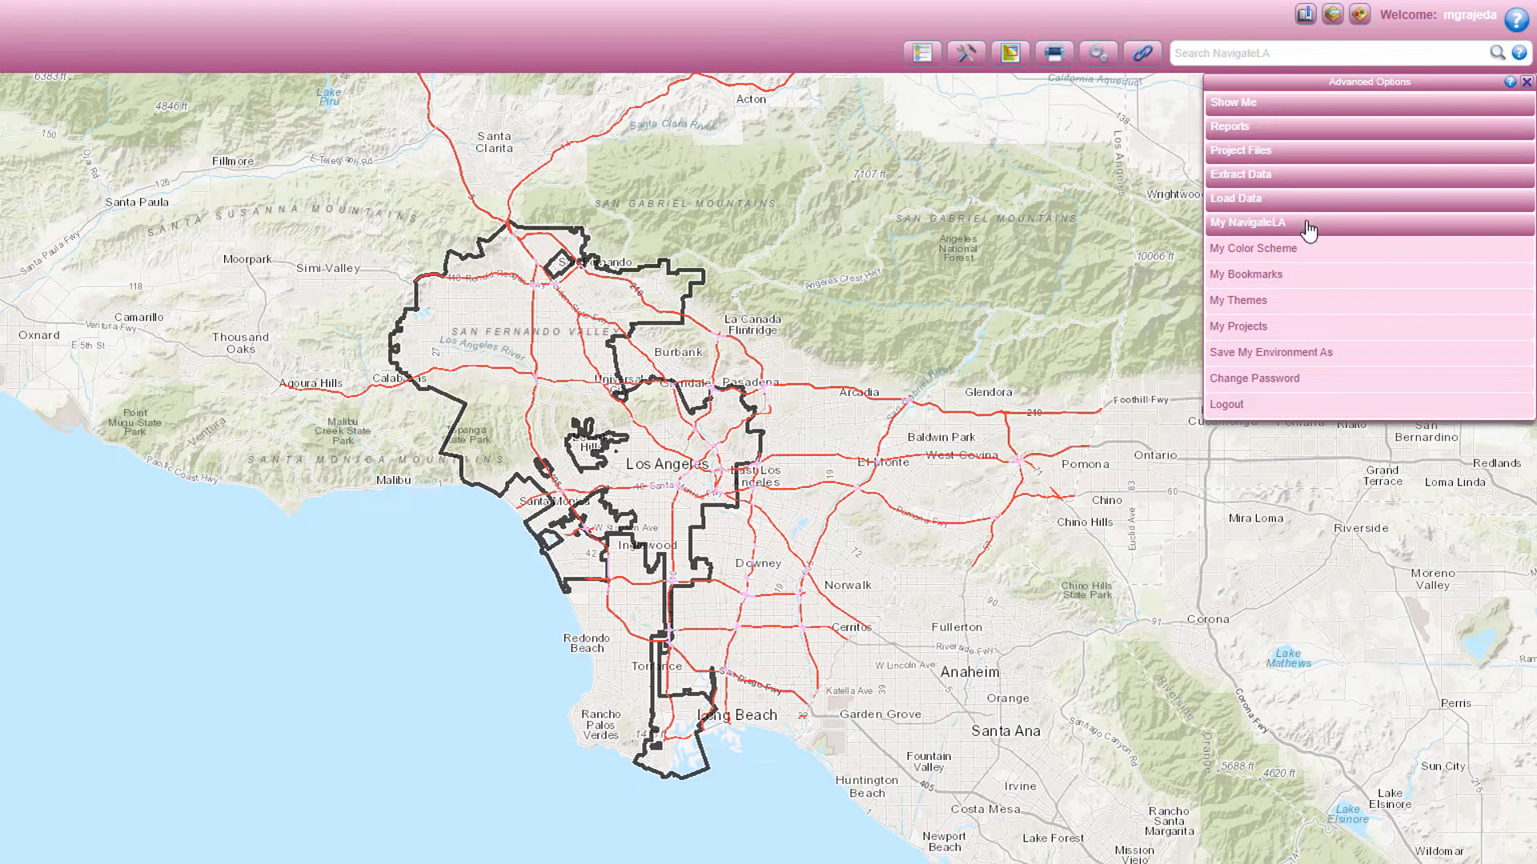
click(1332, 233)
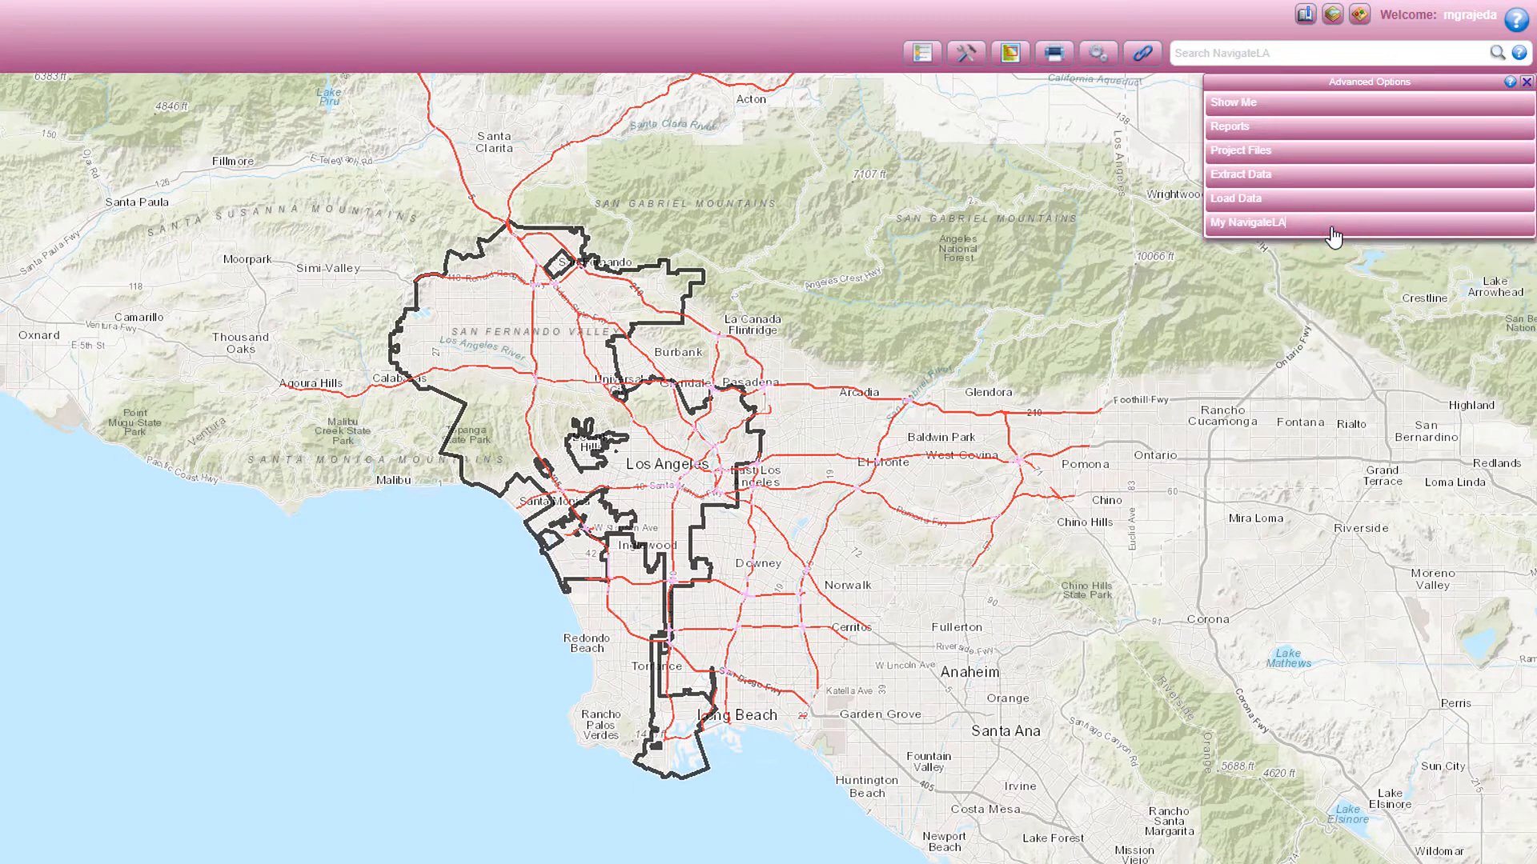
click(1332, 233)
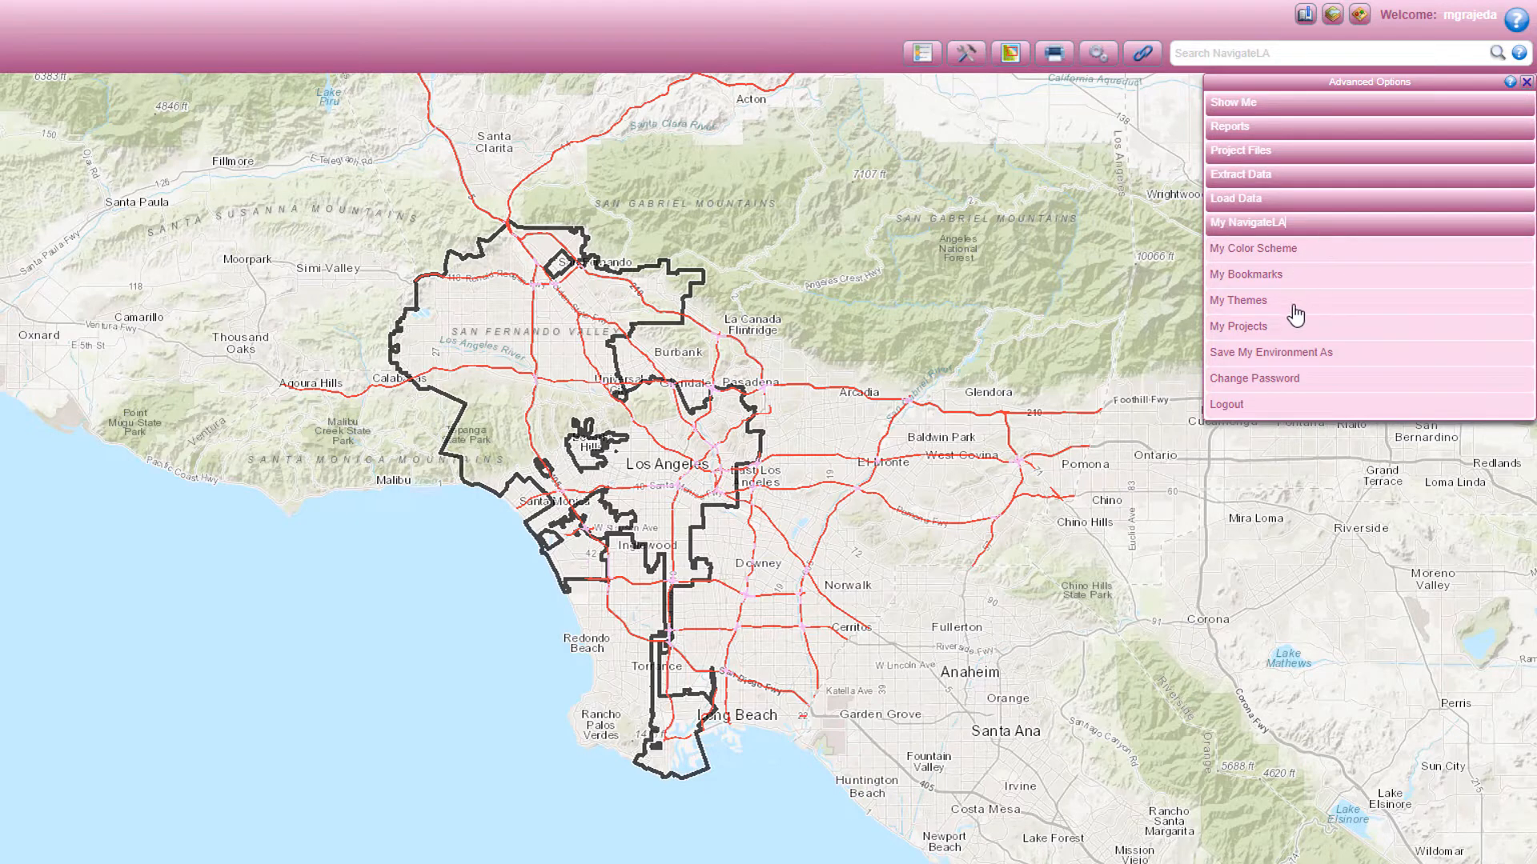
click(1238, 301)
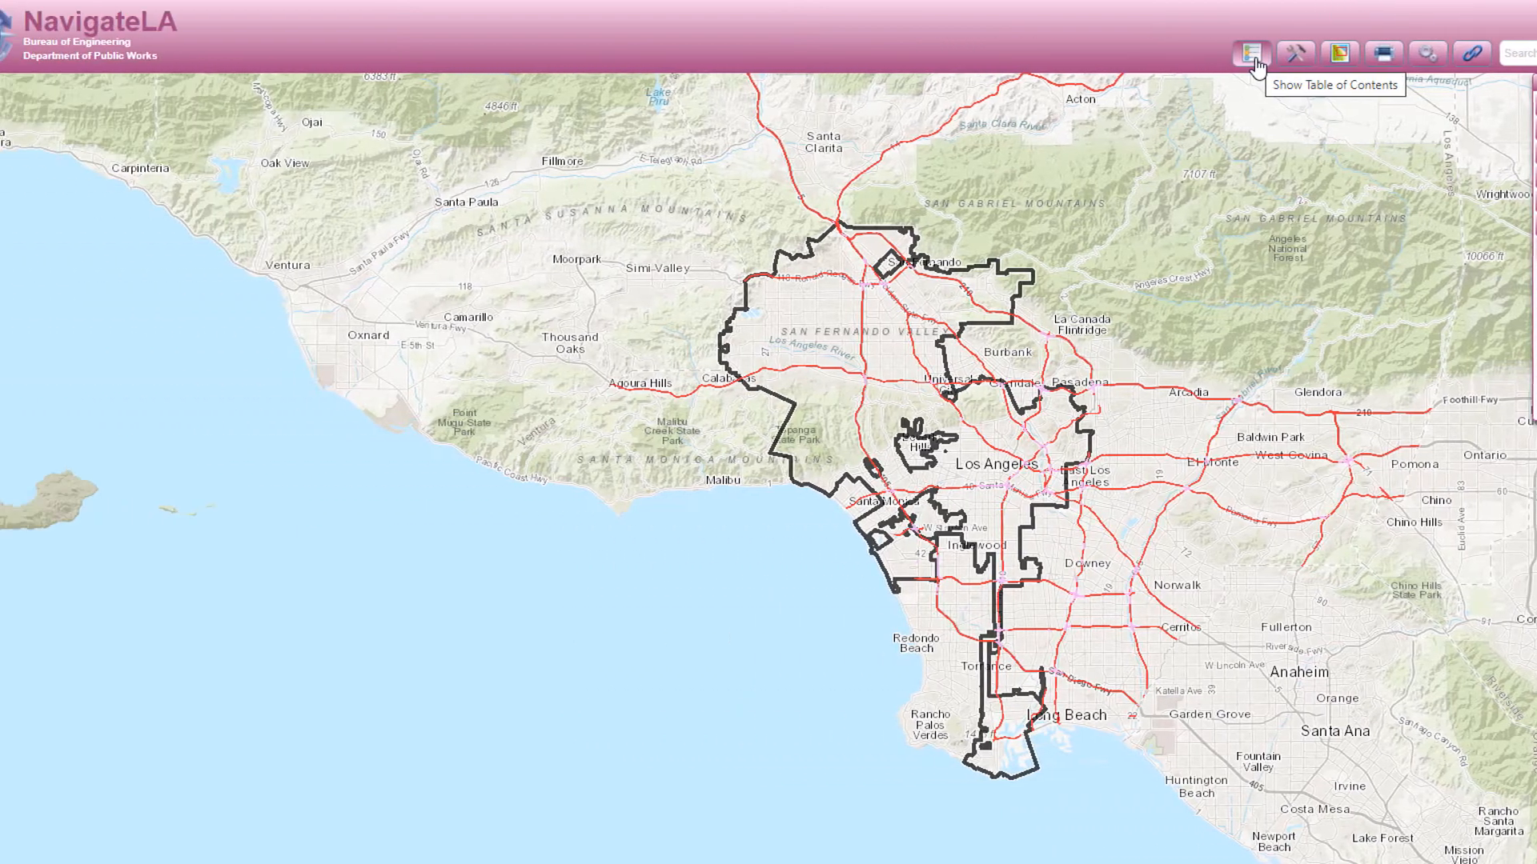
- Show the map's Table of Contents with its layers and base maps, keeping the Boundaries layer and Esri Community Basemap switched on
click(924, 56)
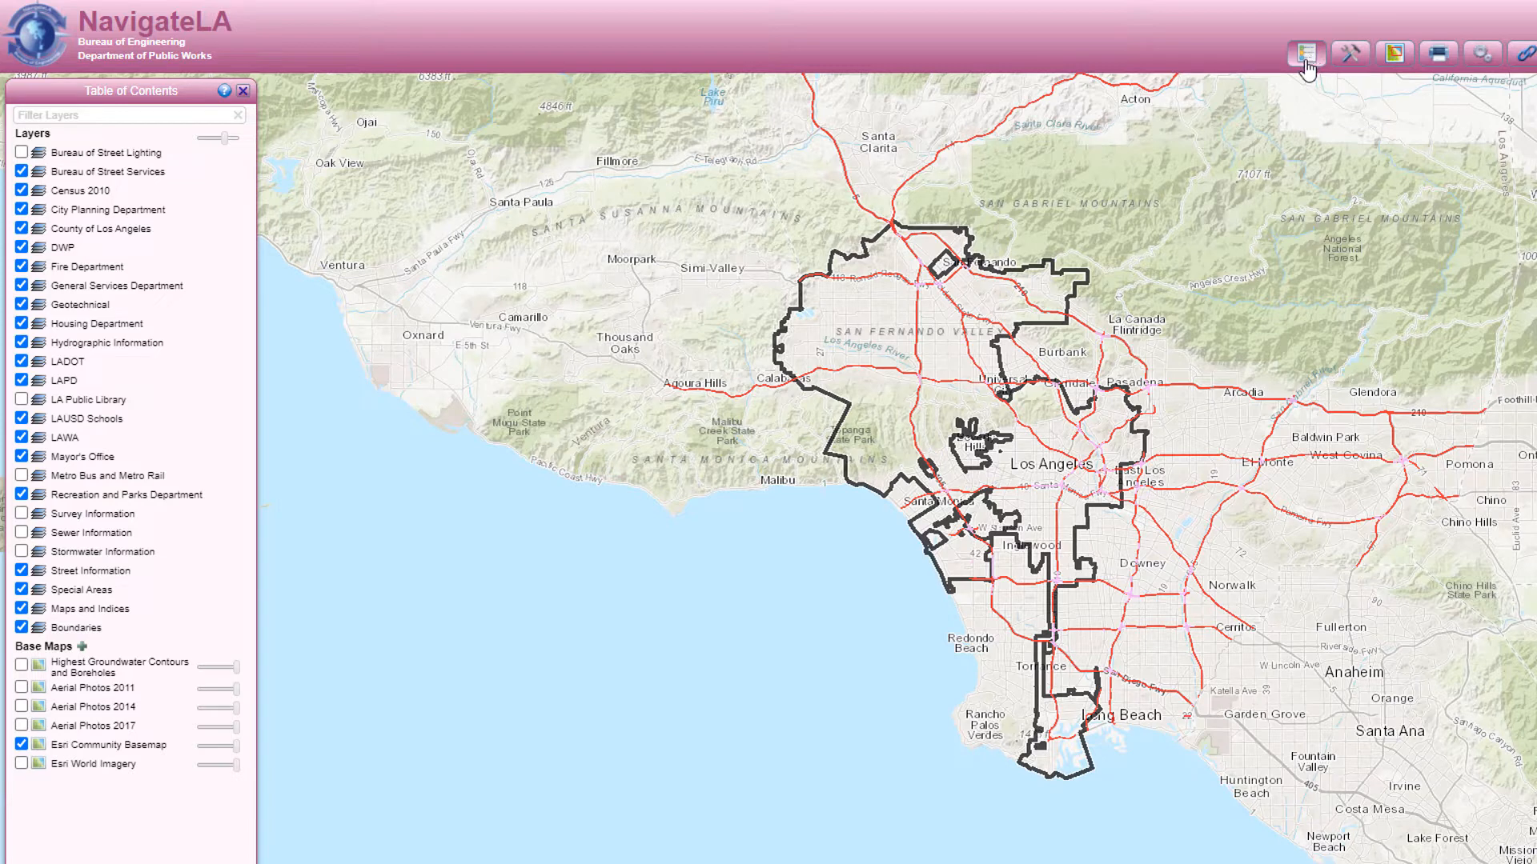
click(22, 627)
click(21, 627)
mouse_move(225, 138)
mouse_down()
mouse_move(189, 138)
mouse_move(226, 144)
mouse_up()
mouse_move(233, 746)
mouse_down()
mouse_move(192, 747)
mouse_move(247, 744)
mouse_up()
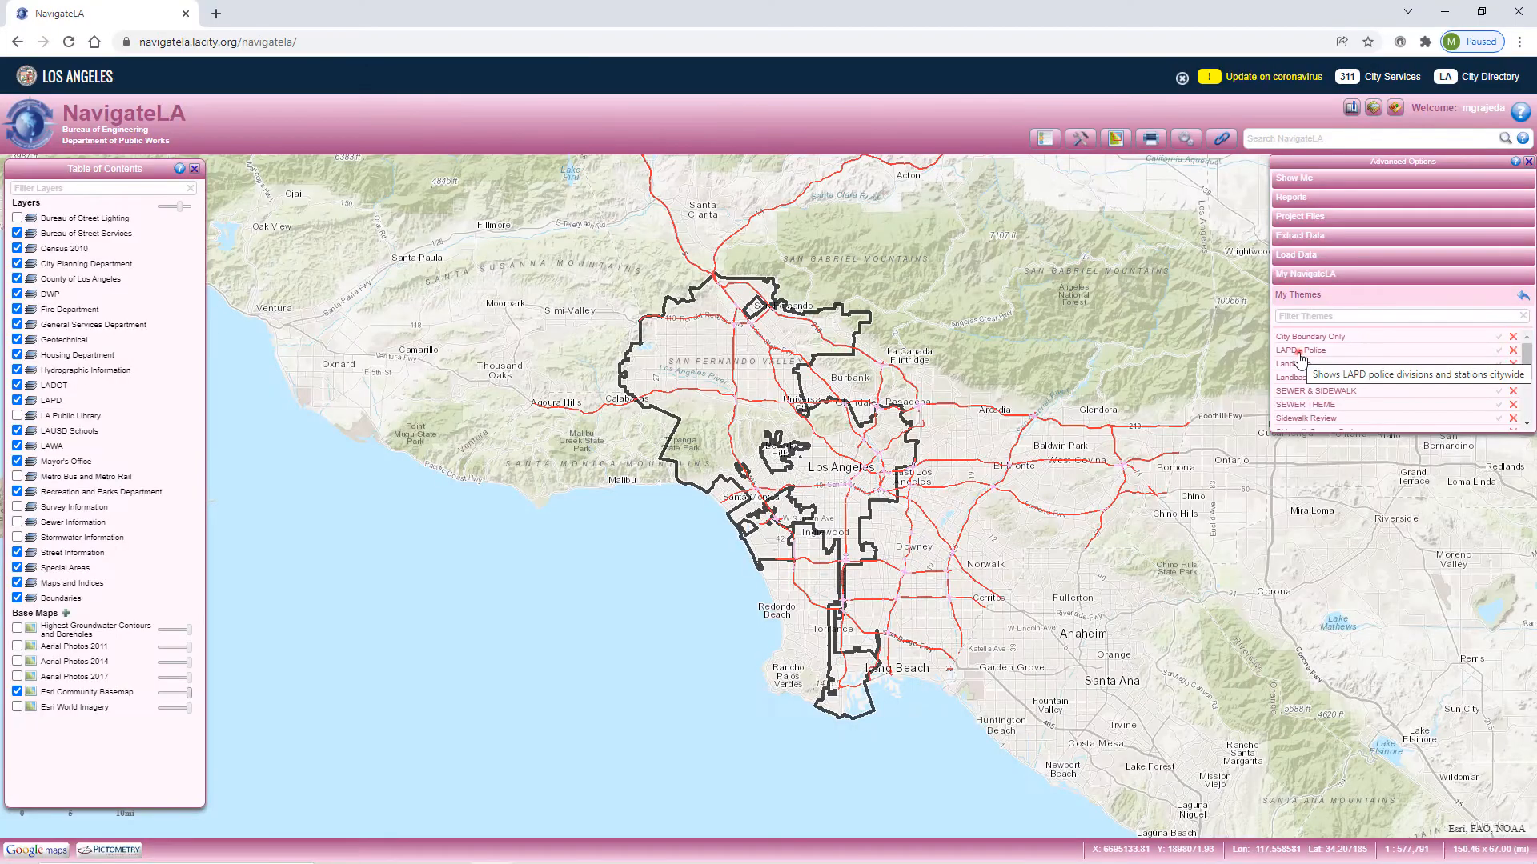
- Load the LAPD - Police theme, and at street level around Tiara St switch to the Landbase theme
click(1299, 354)
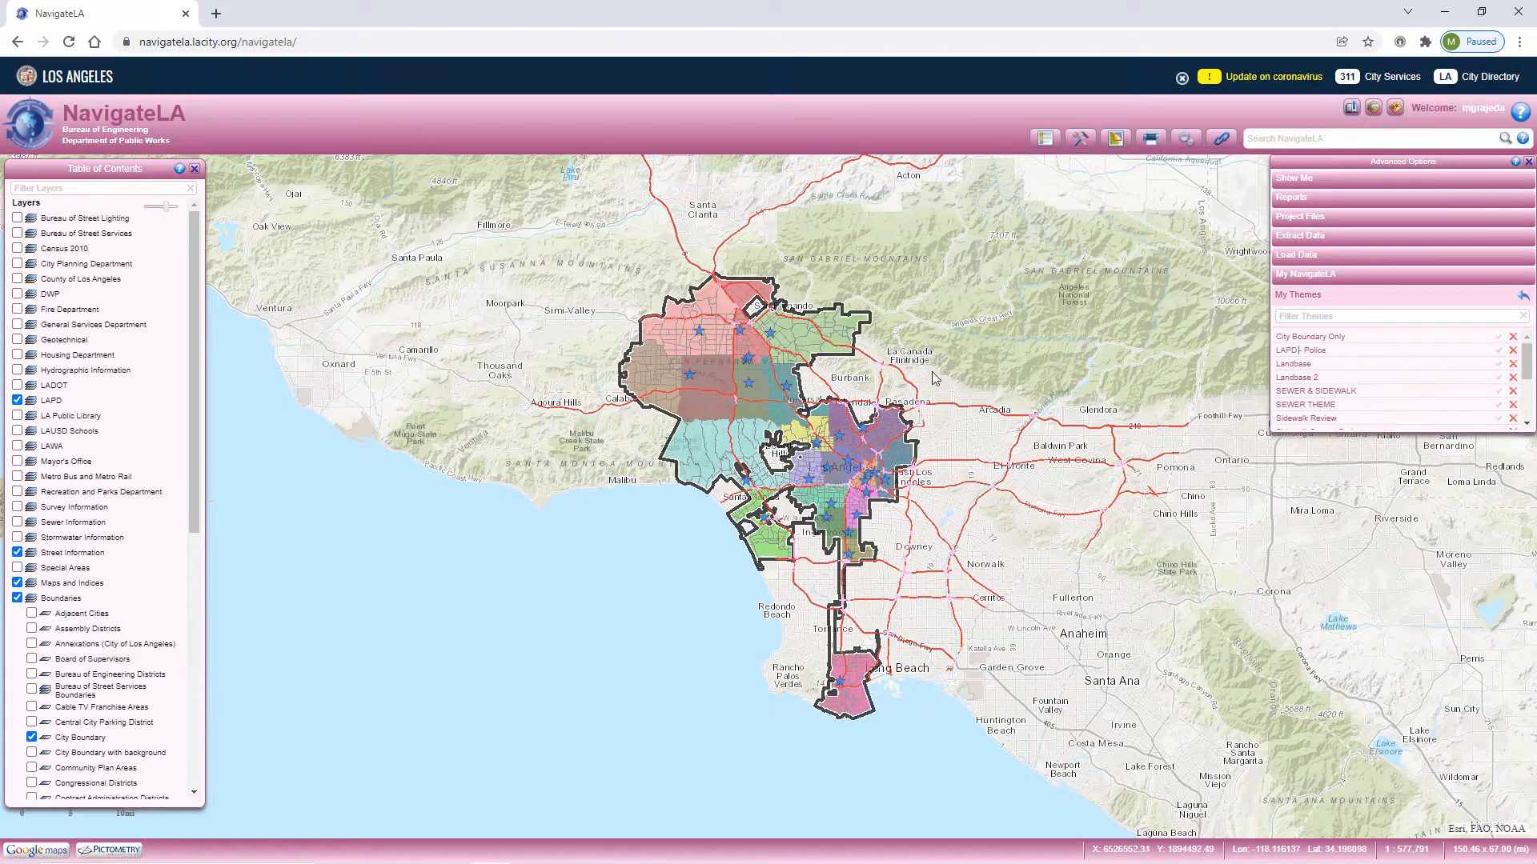
scroll(786, 387, up, 1)
scroll(789, 376, up, 4)
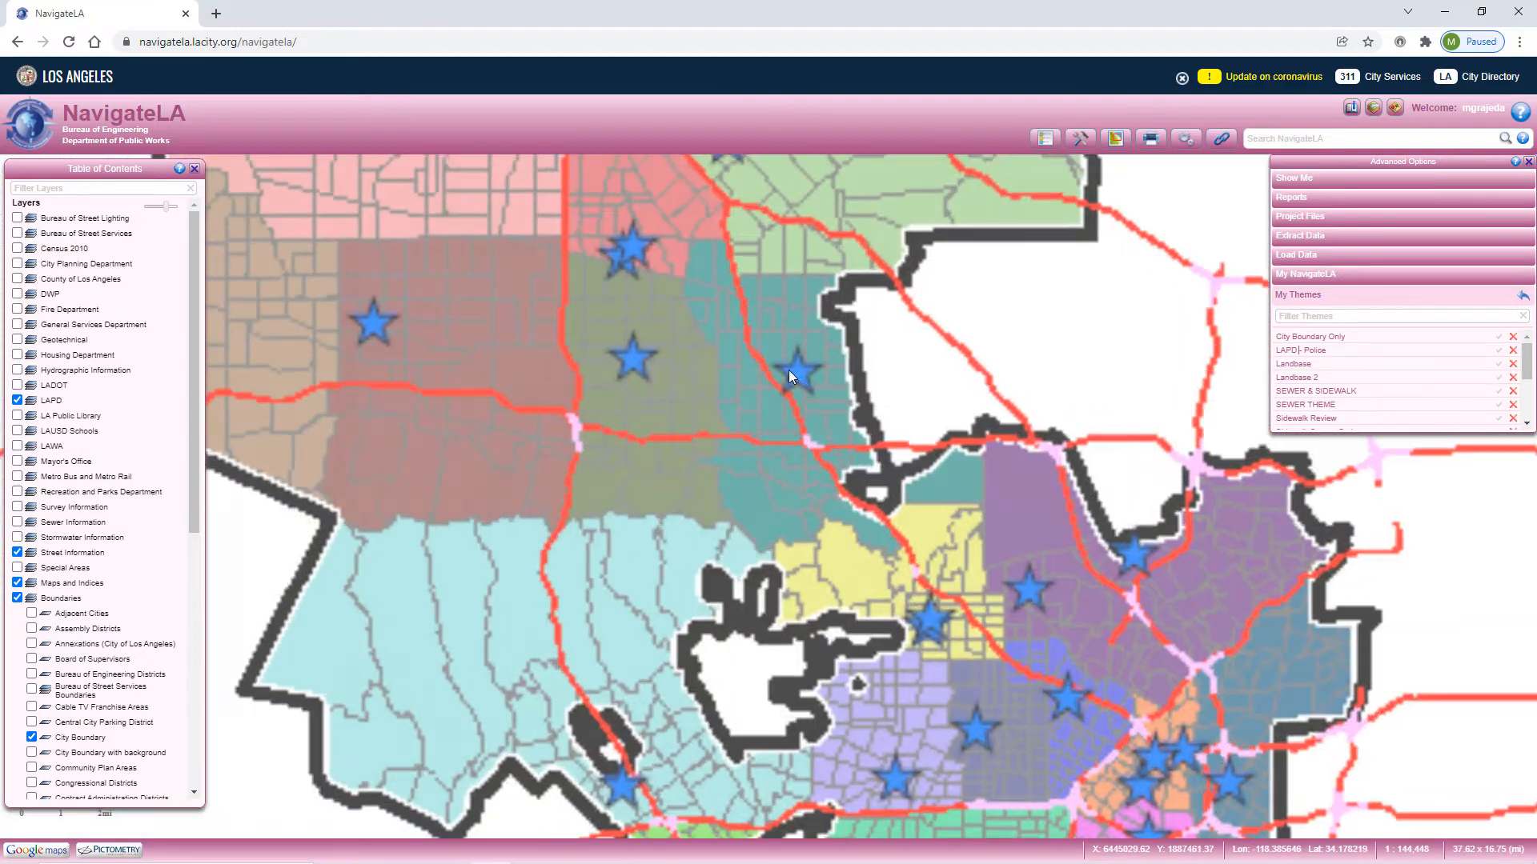
scroll(841, 371, up, 4)
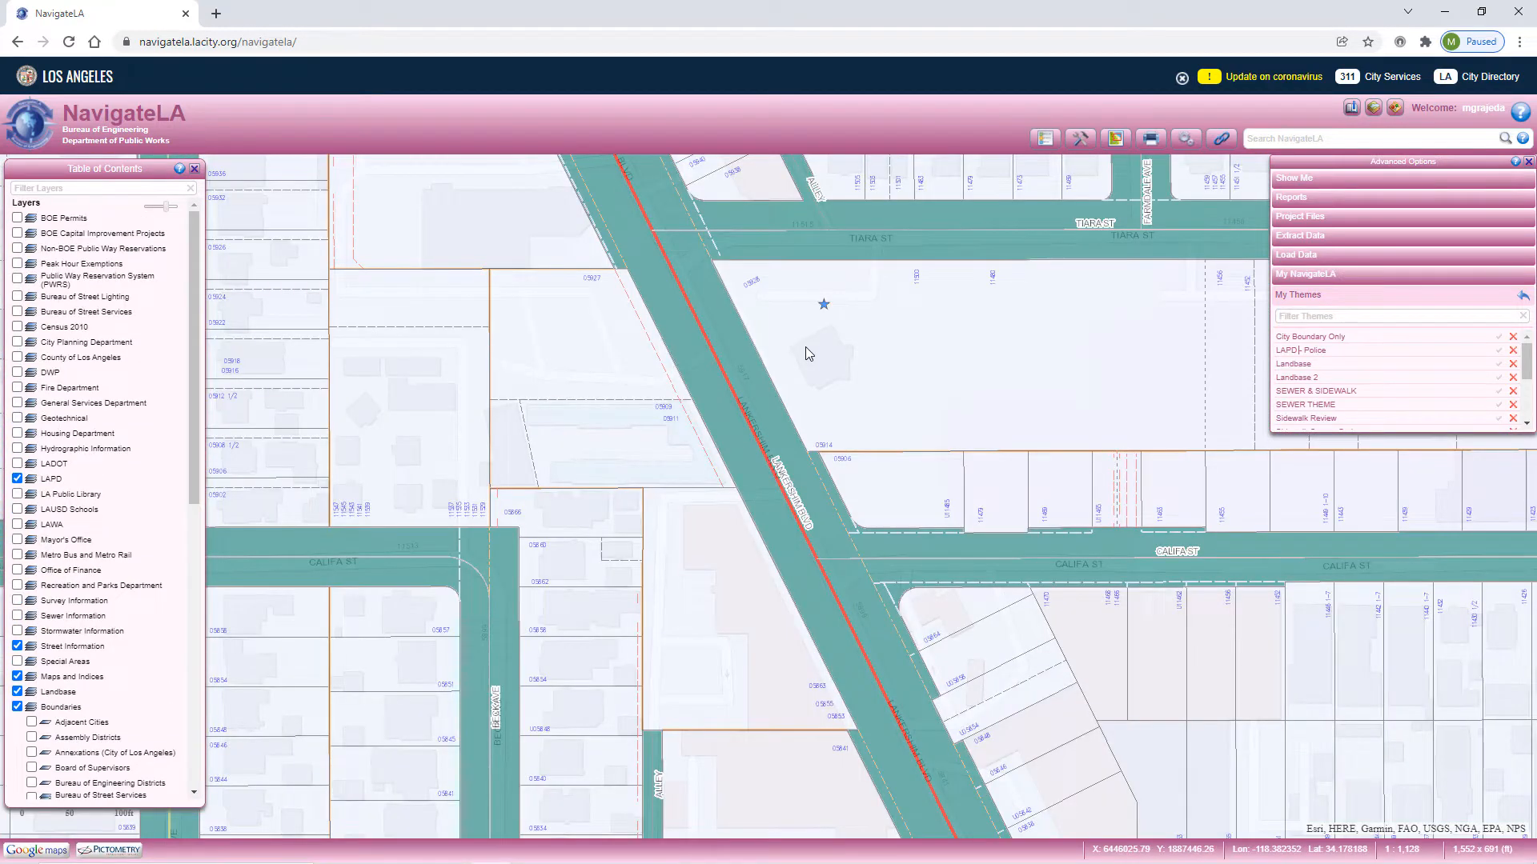
click(1284, 366)
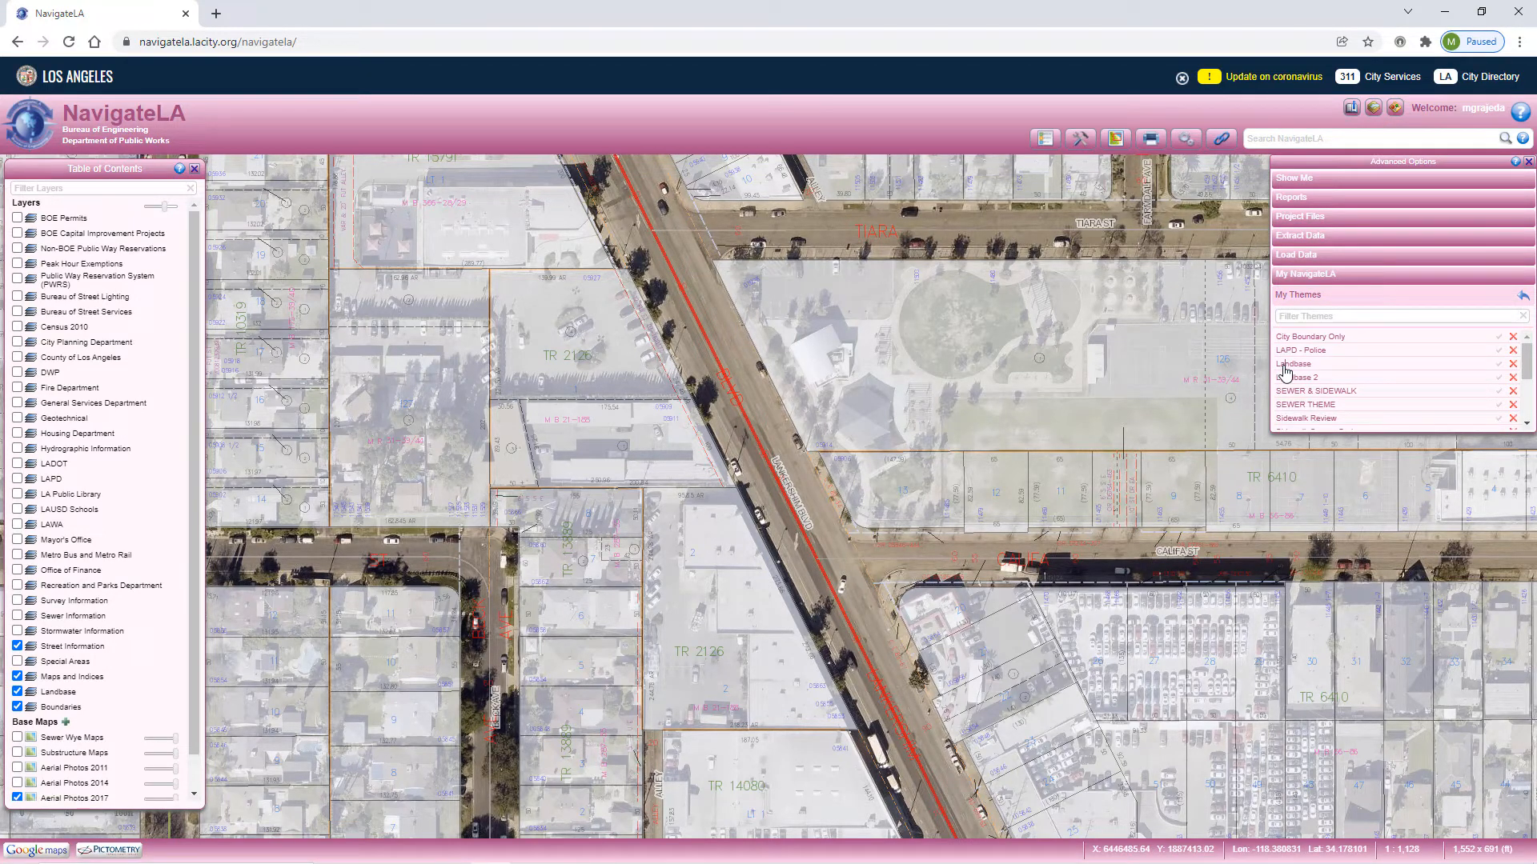
- Filter the saved themes by "wildf", load the Wildfire Layers theme, and display it at the map's full extent
click(1347, 315)
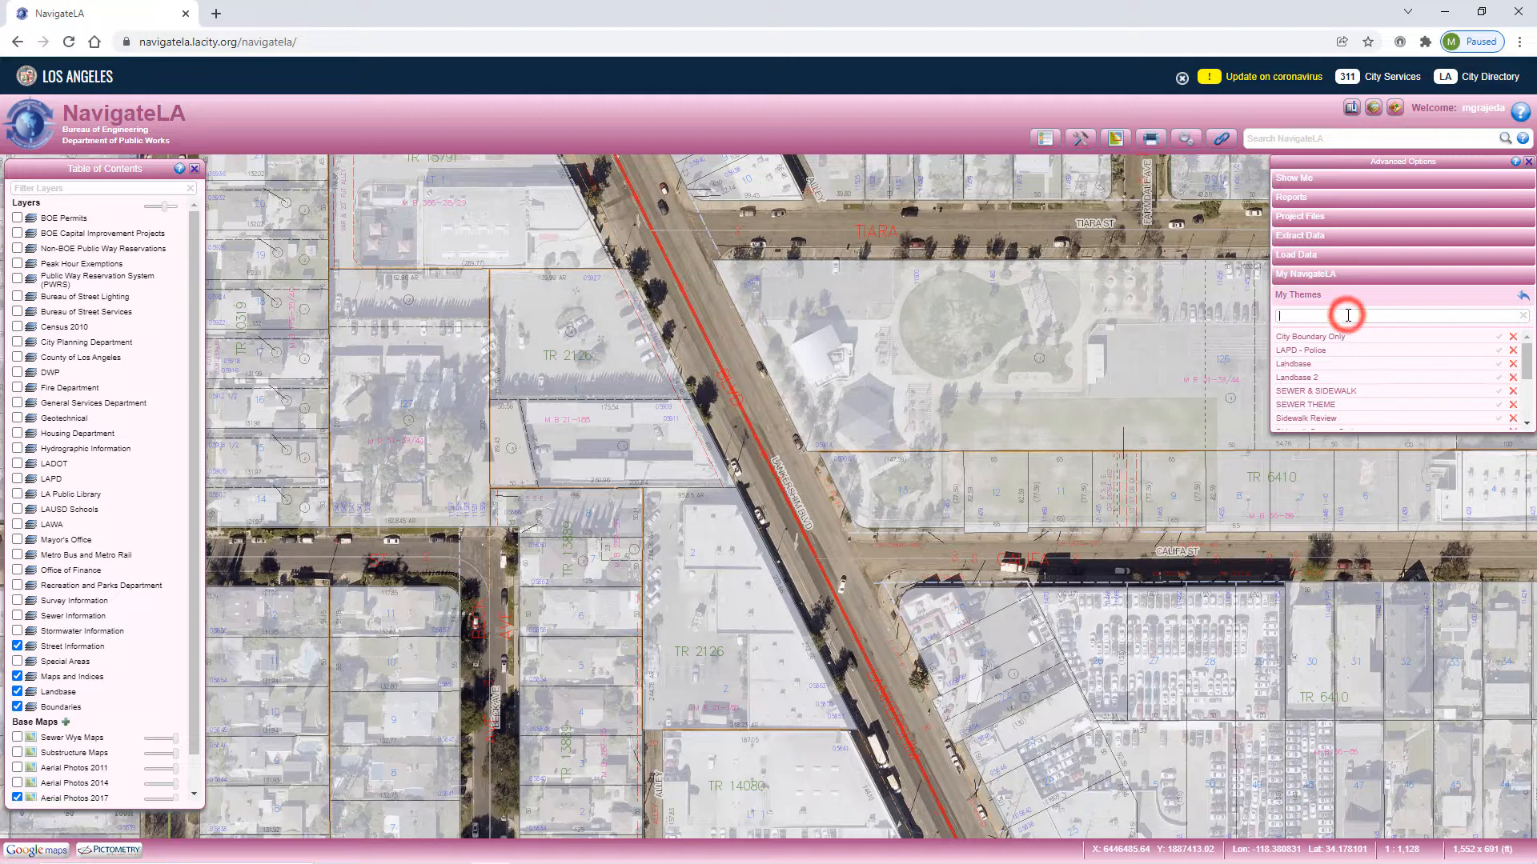
text(wildf)
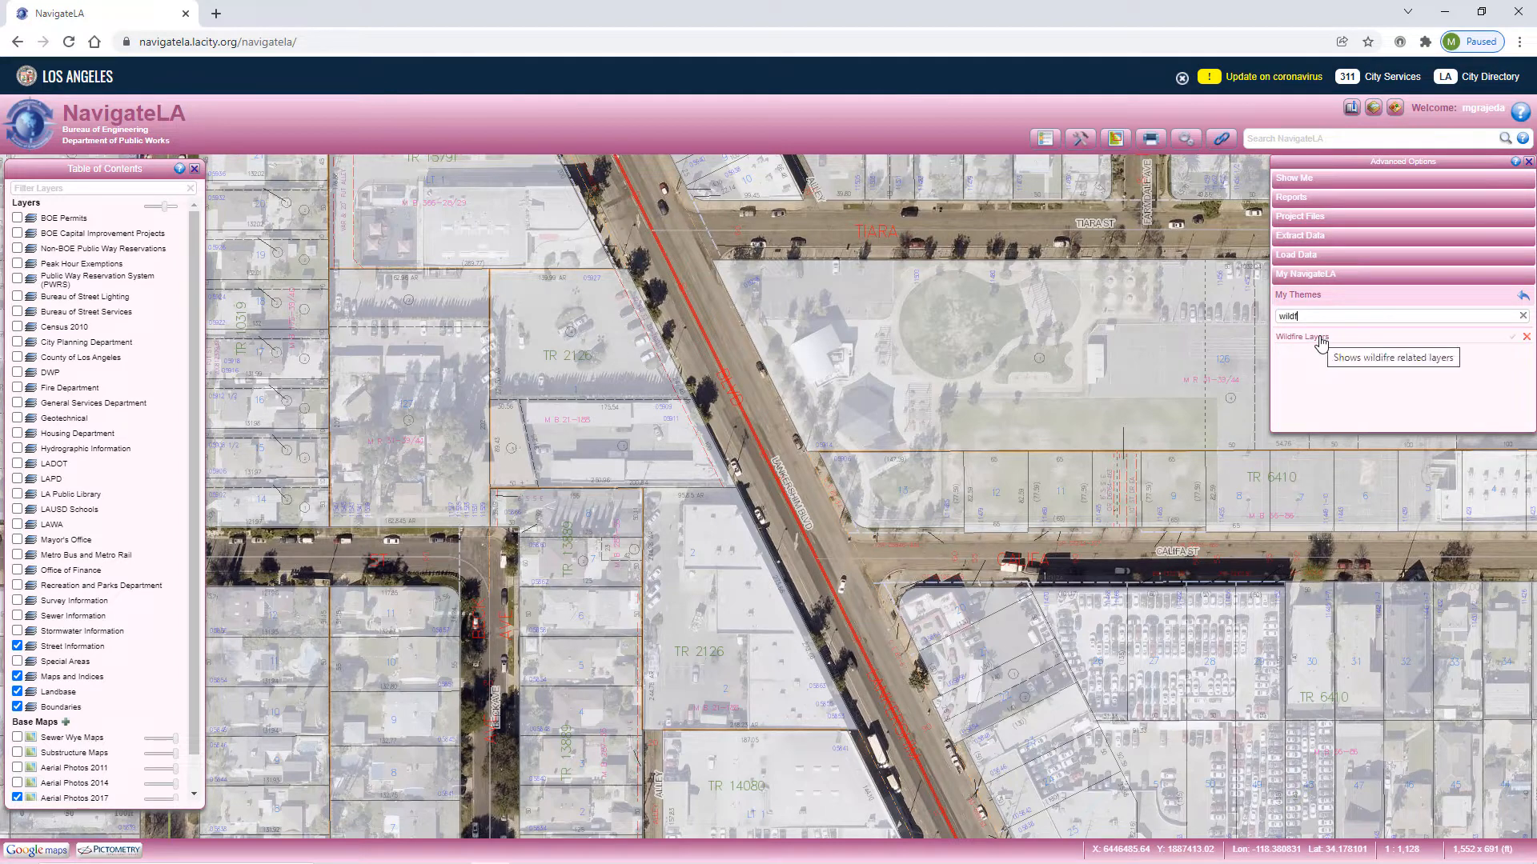
click(1321, 342)
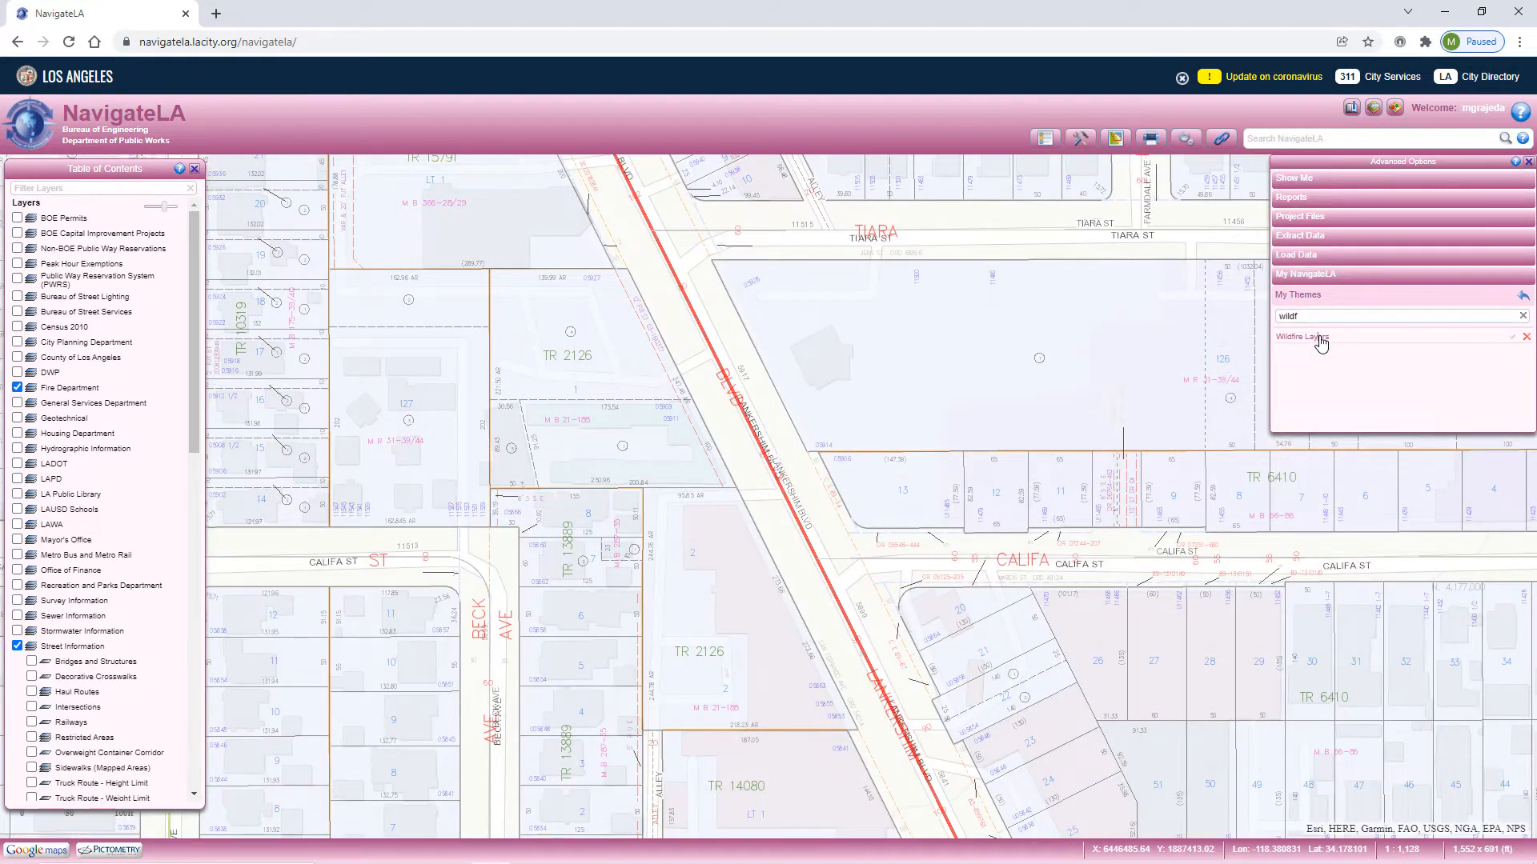
click(1081, 138)
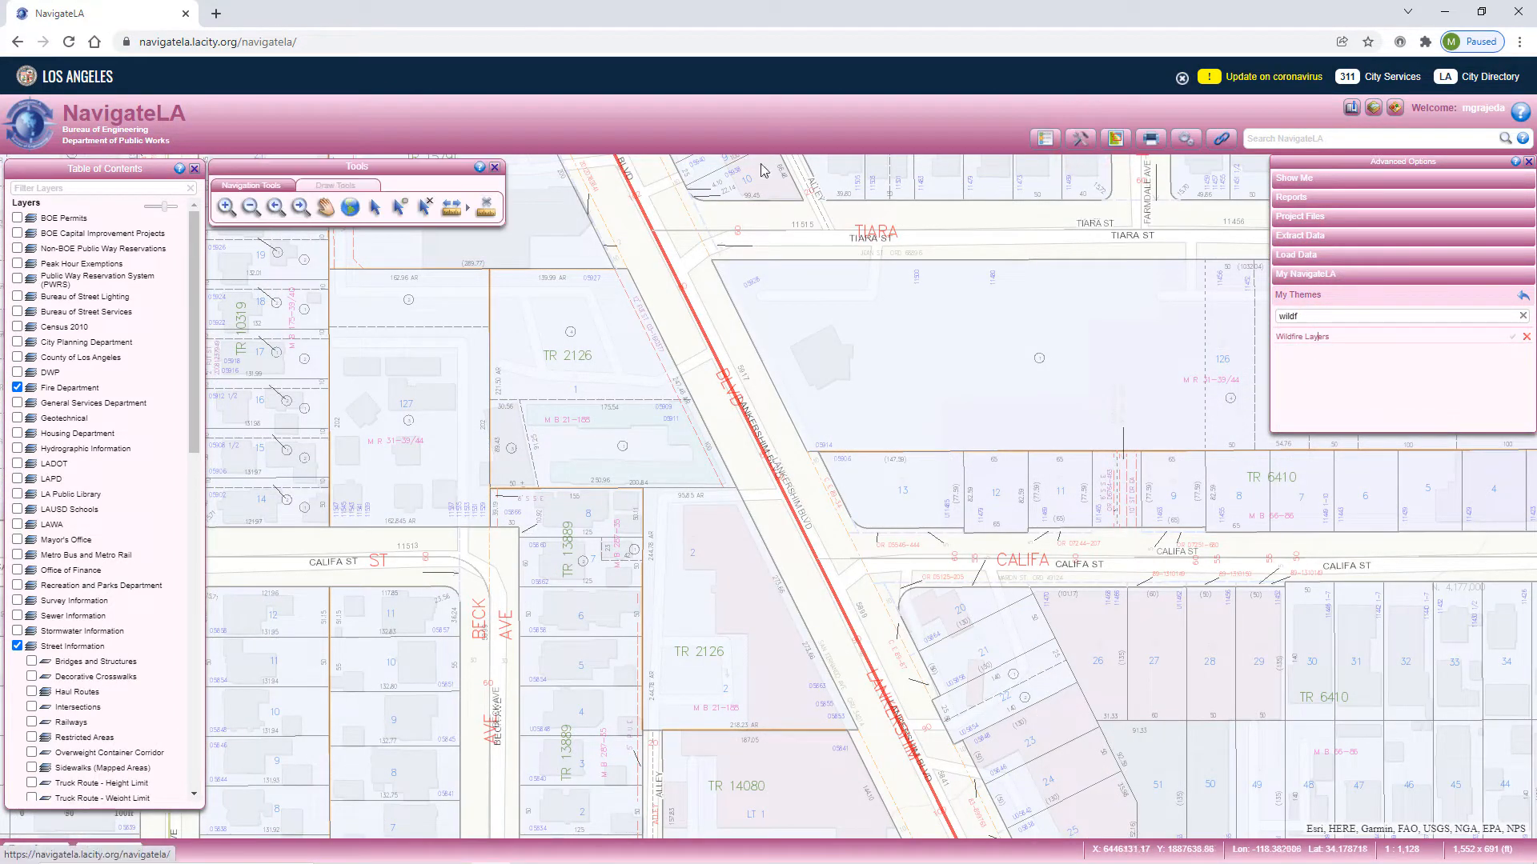
click(348, 213)
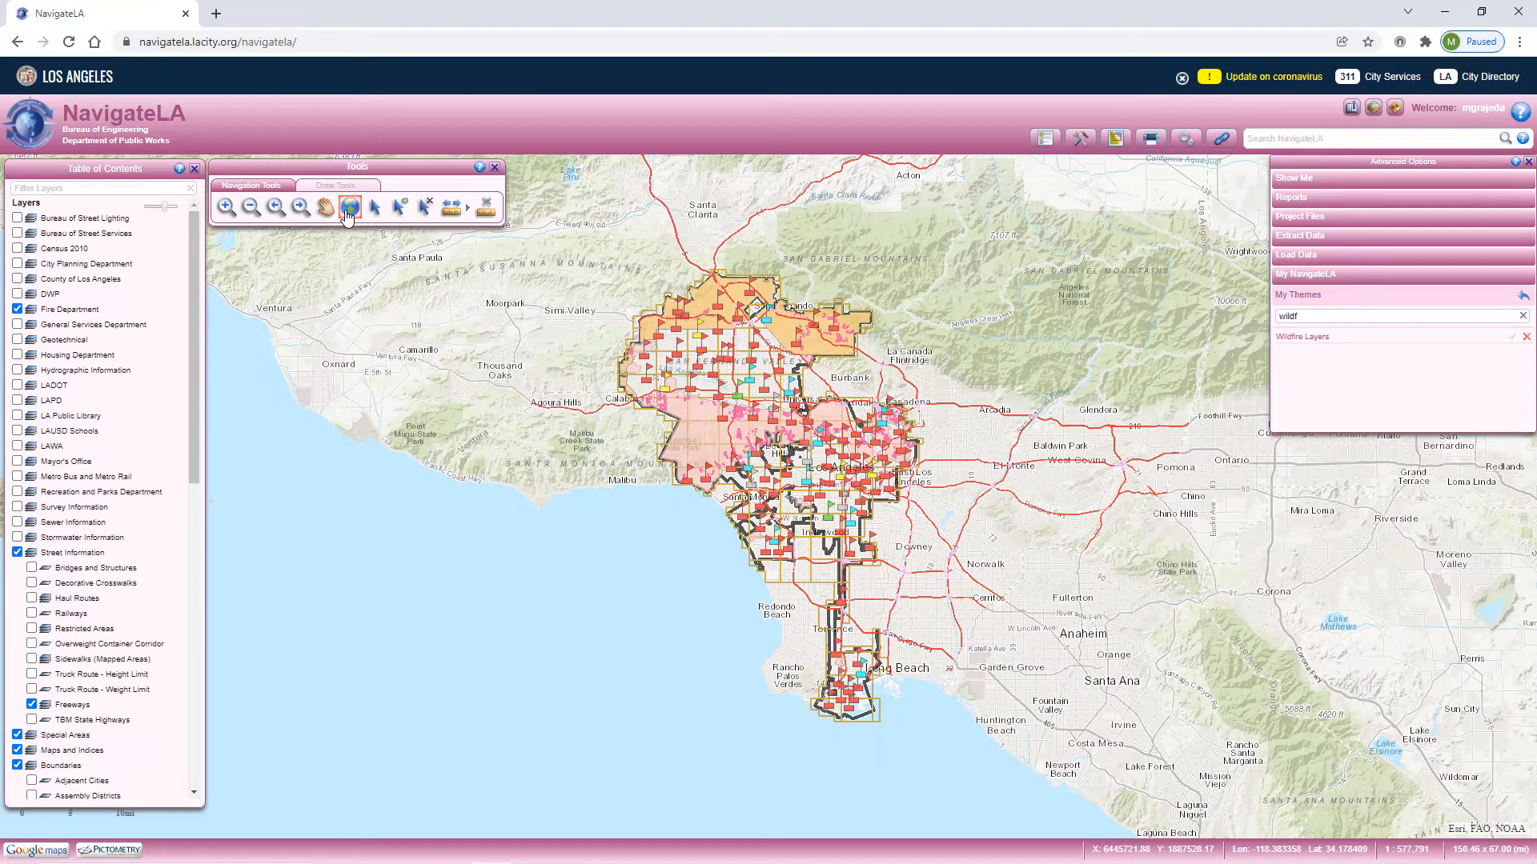
- Make Wildfire Layers the default theme and reload the page
click(1513, 337)
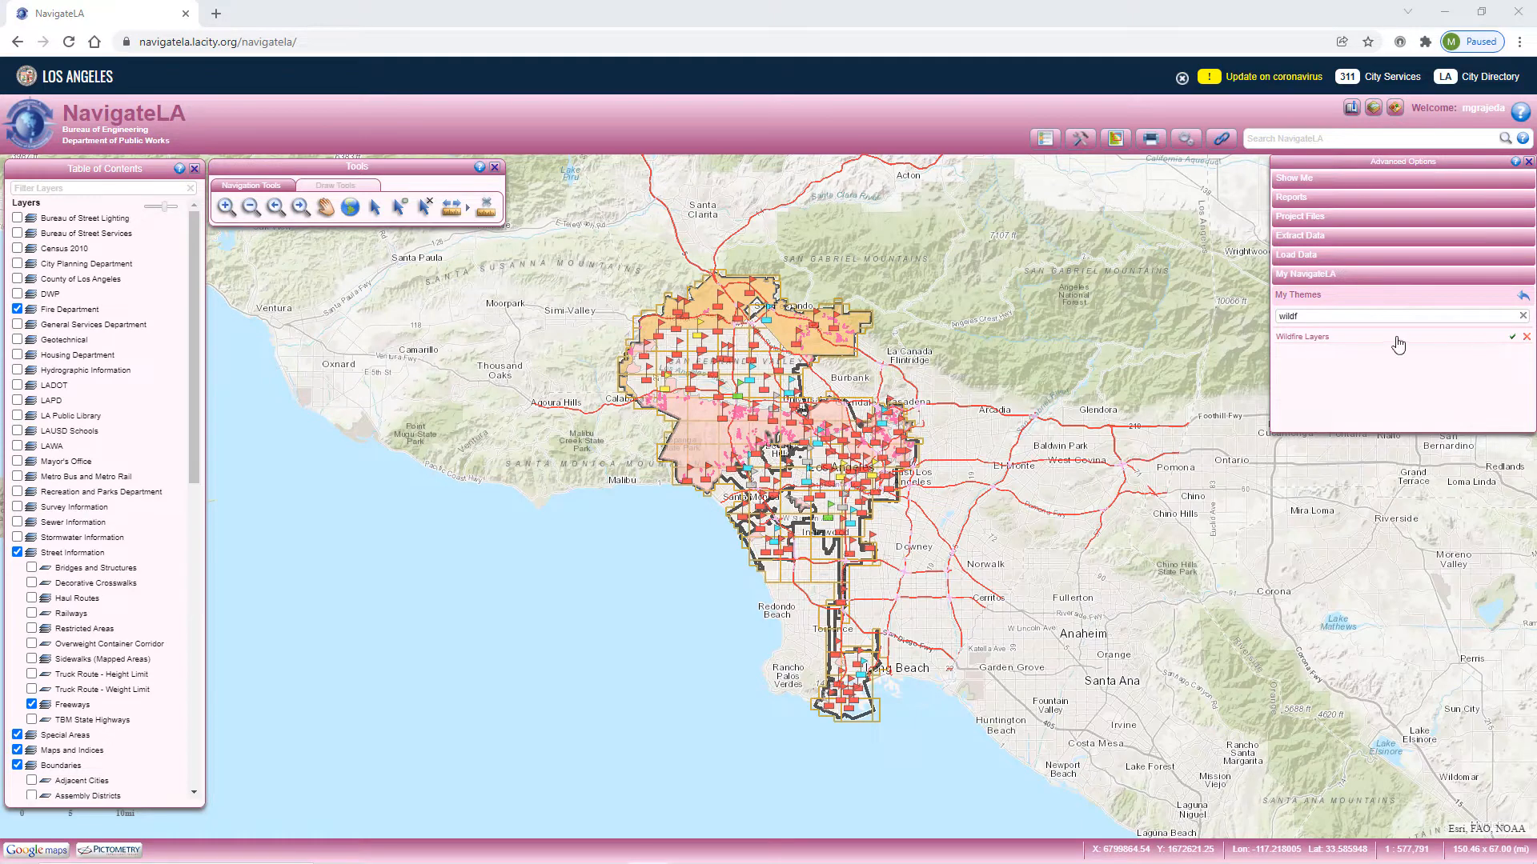
click(67, 45)
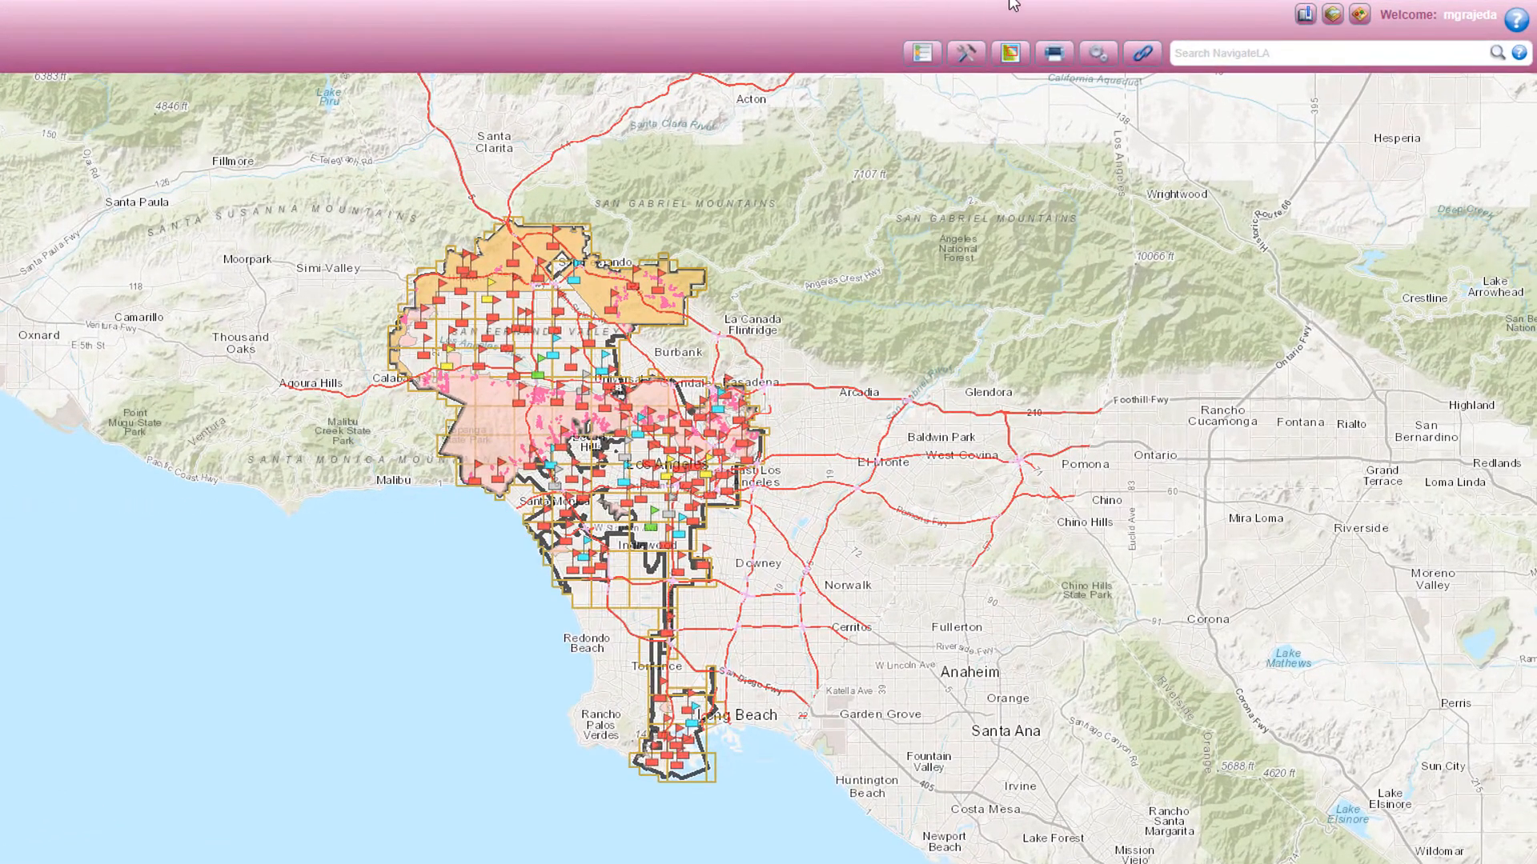
- Reopen the saved themes list and remove the default setting from the Wildfire Layers theme
click(1333, 30)
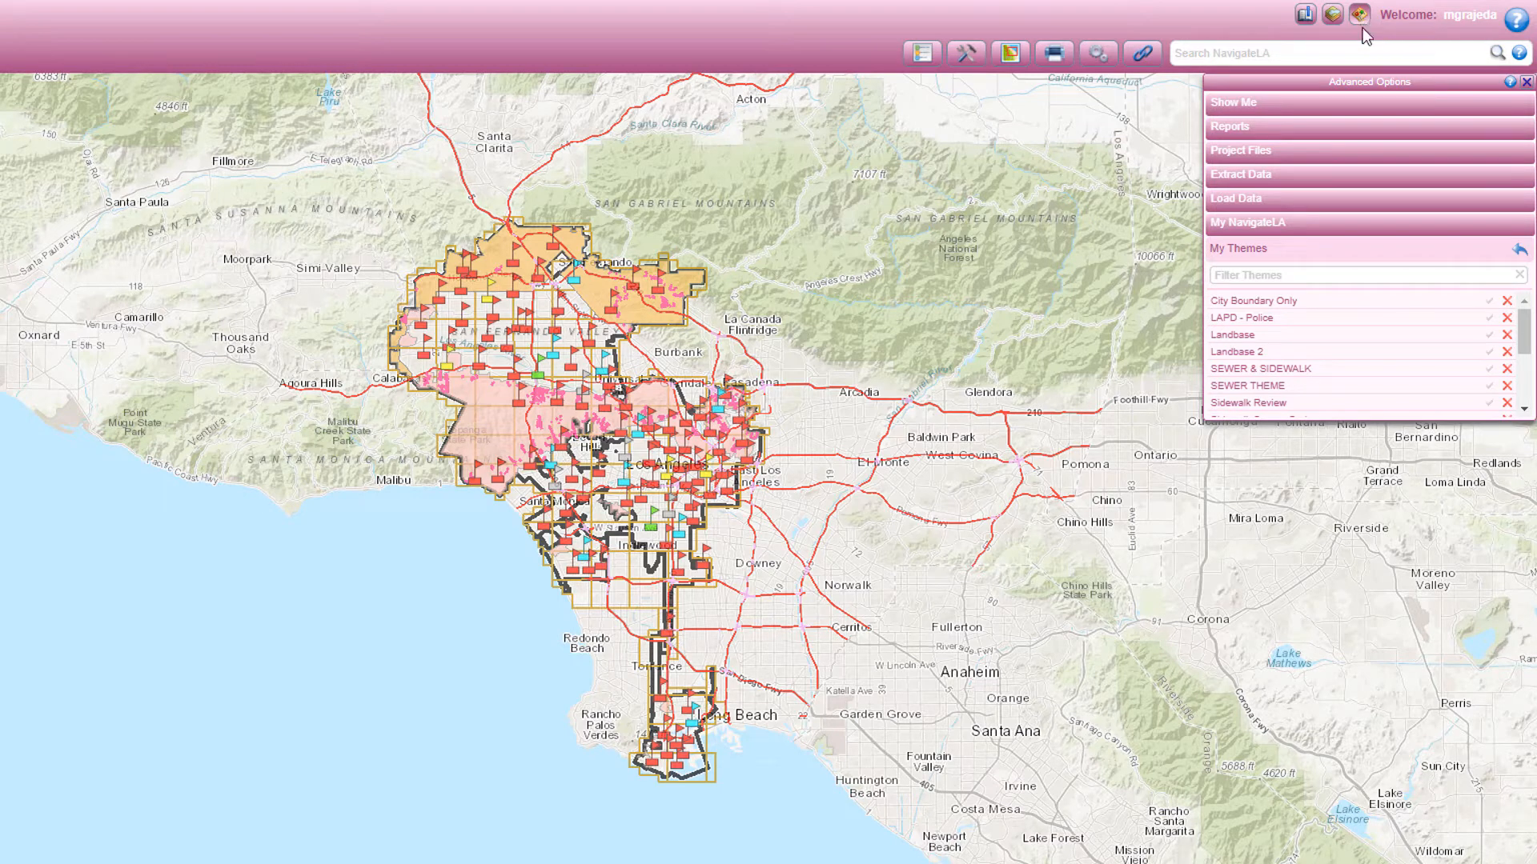
click(1524, 328)
drag(1529, 332, 1529, 376)
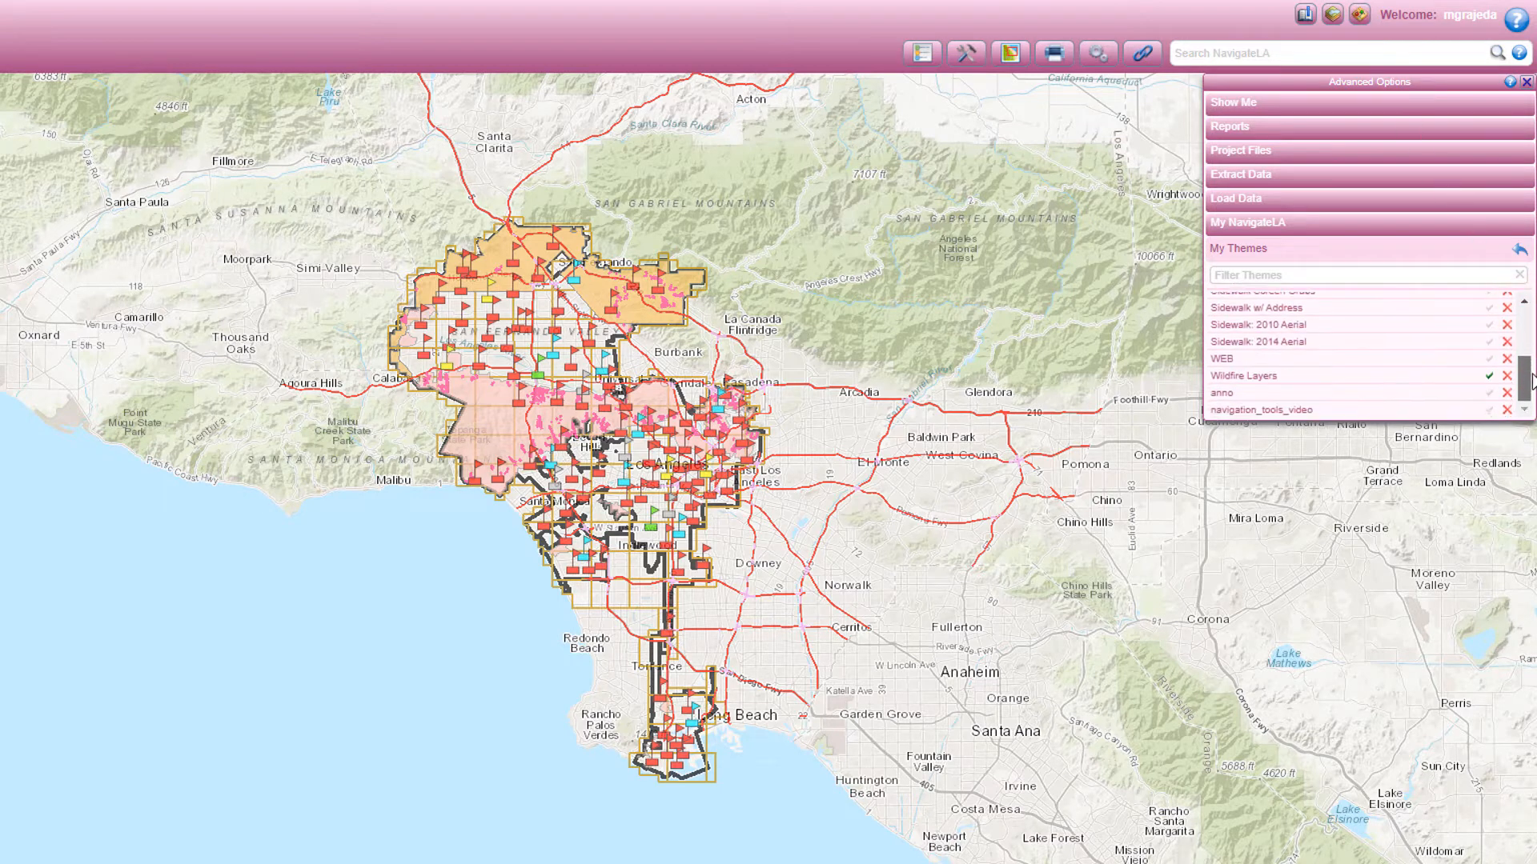
click(1490, 376)
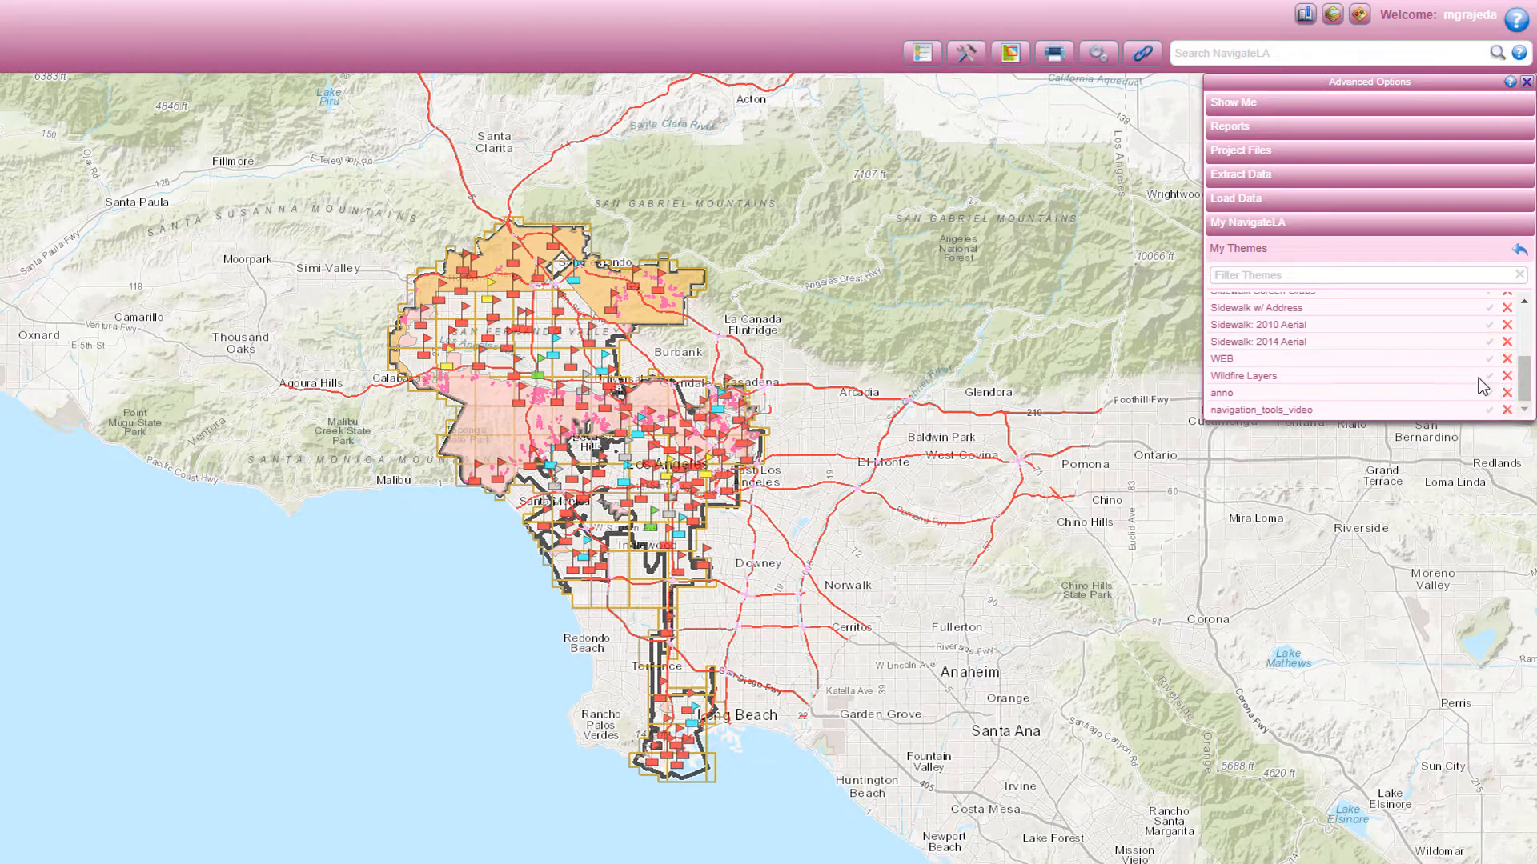
- Permanently delete the navigation_tools_video theme from the saved themes and return to the start of the list
click(1507, 409)
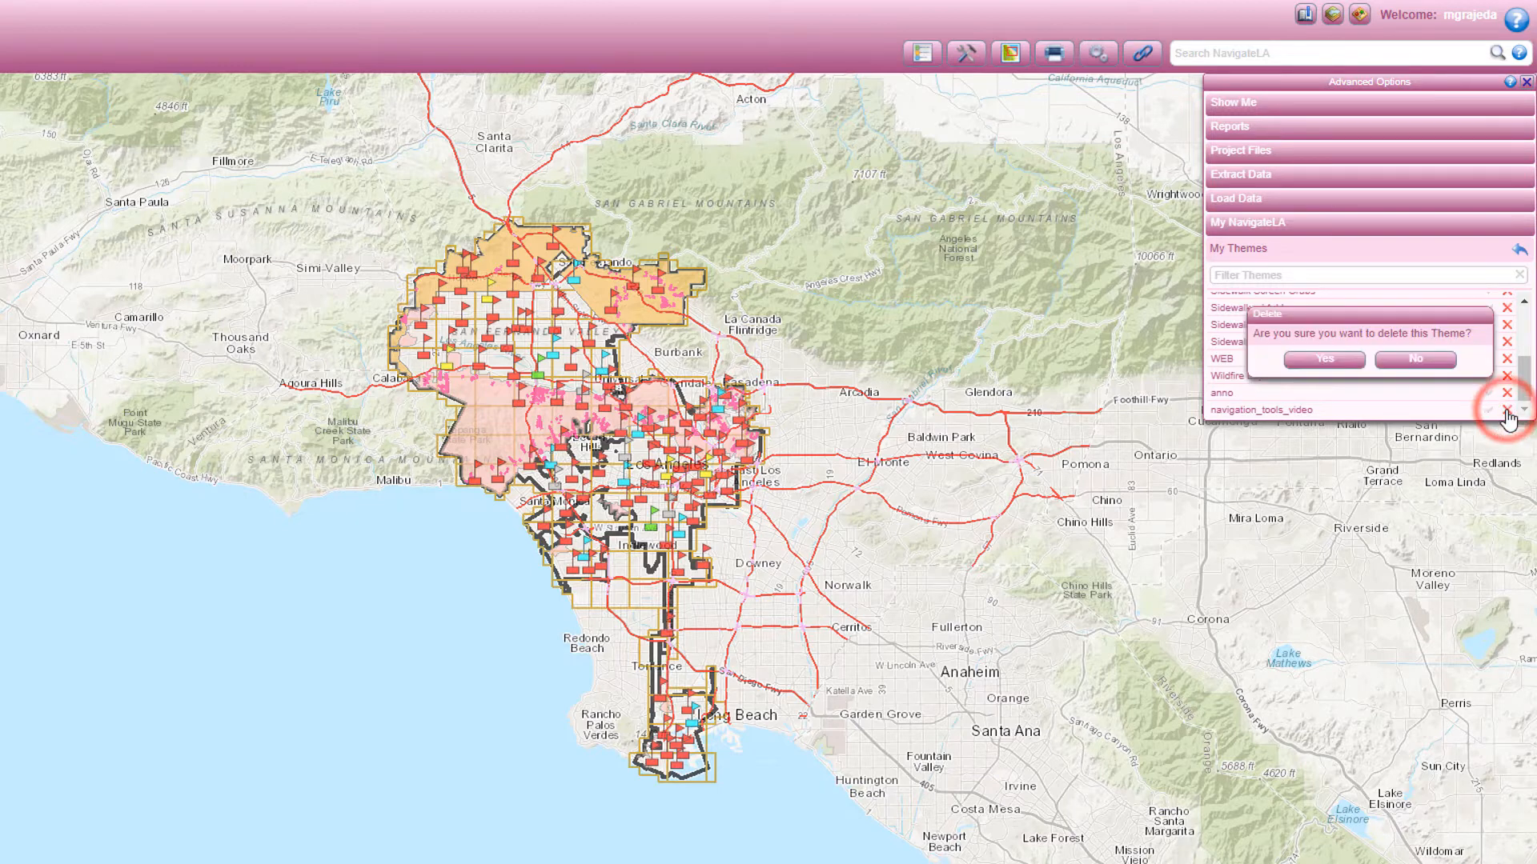
click(1322, 366)
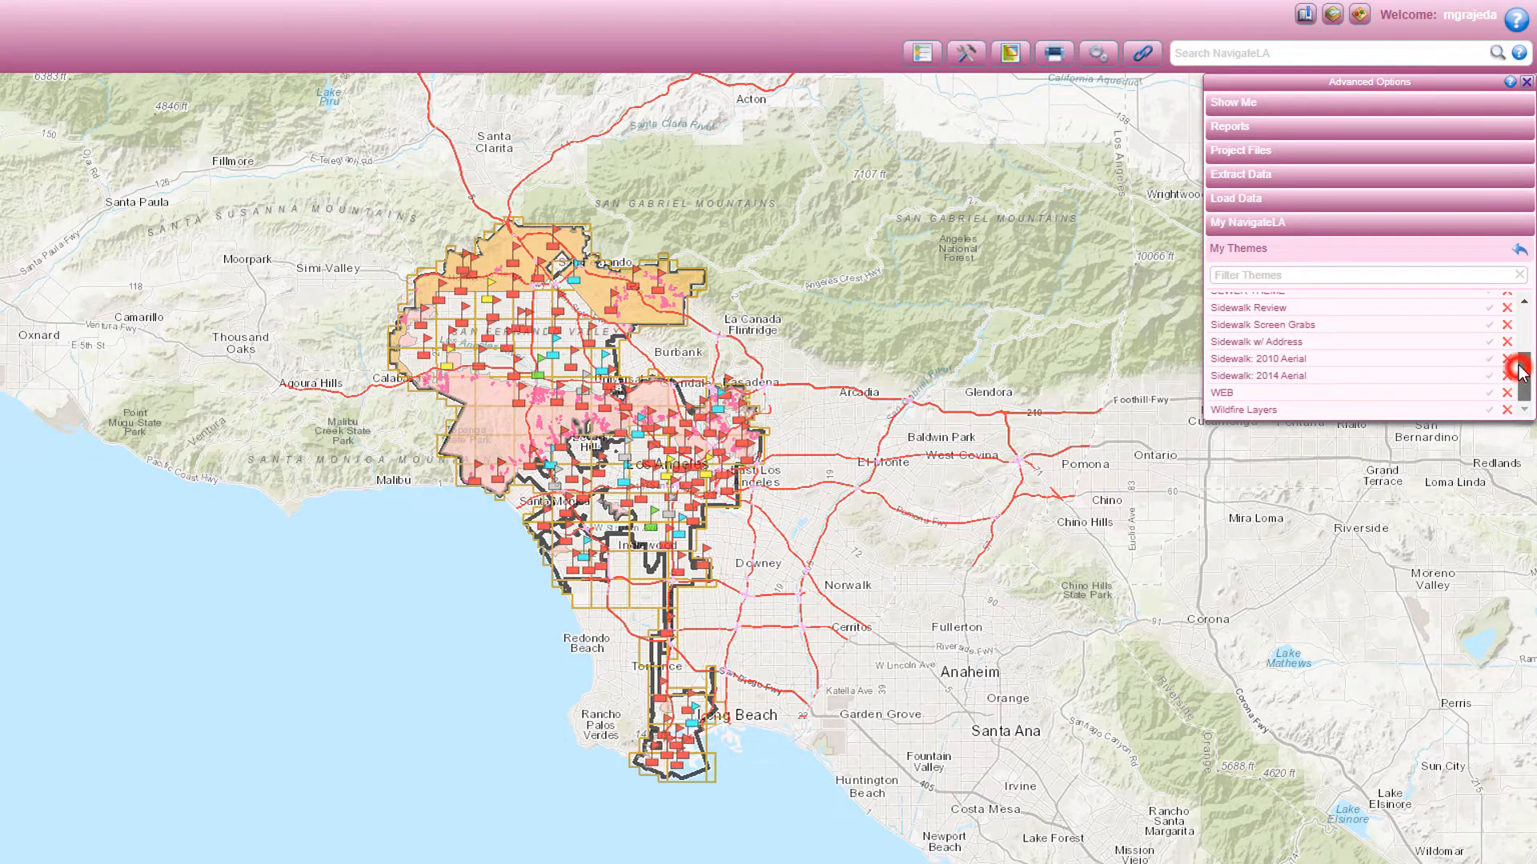
drag(1524, 396, 1529, 322)
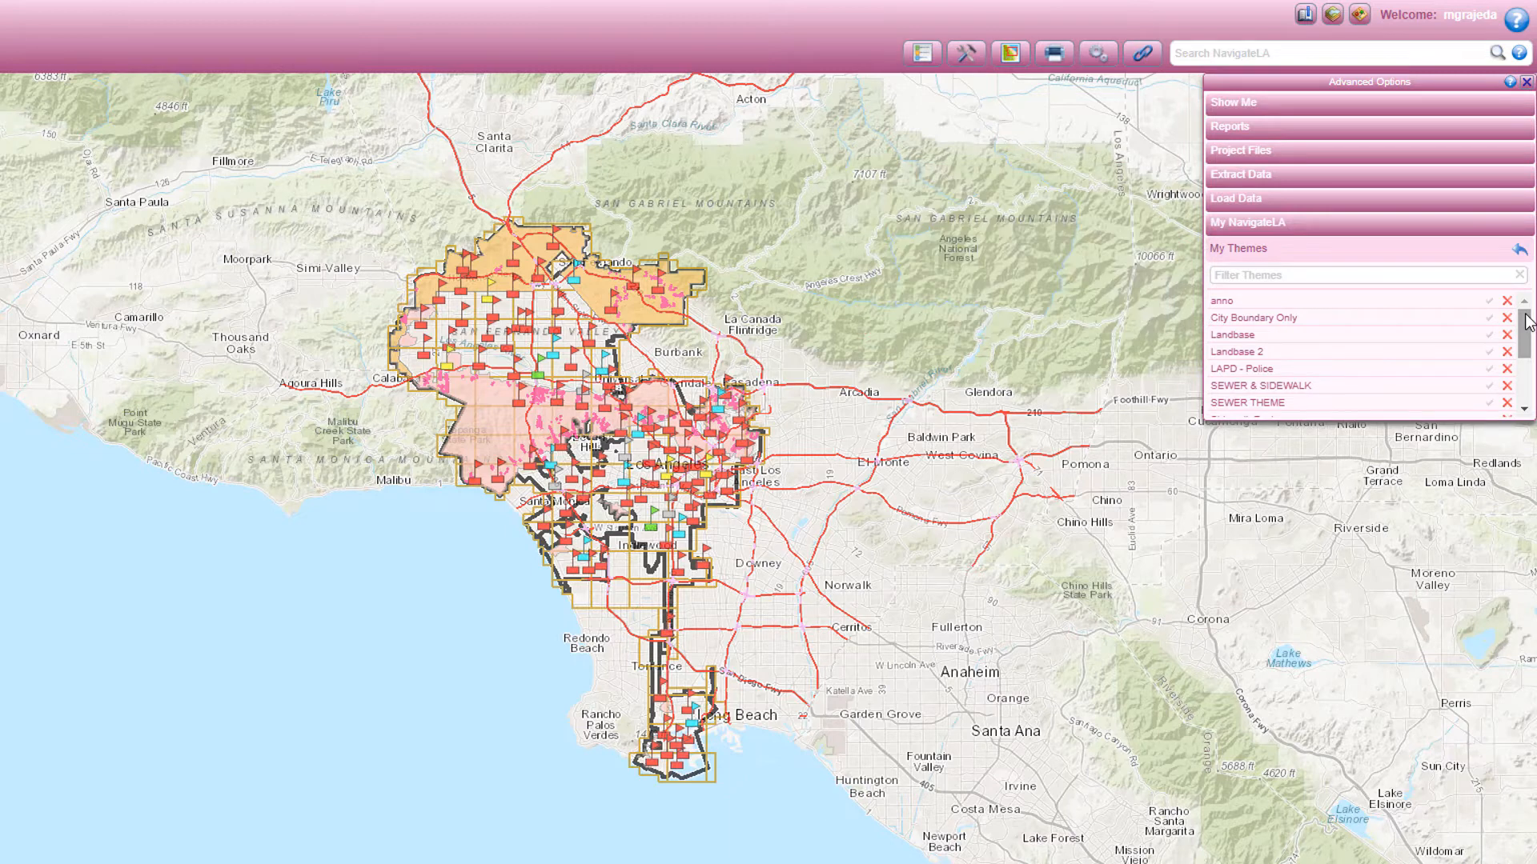
- Leave the saved themes and open the Save My Environment As options
click(1519, 251)
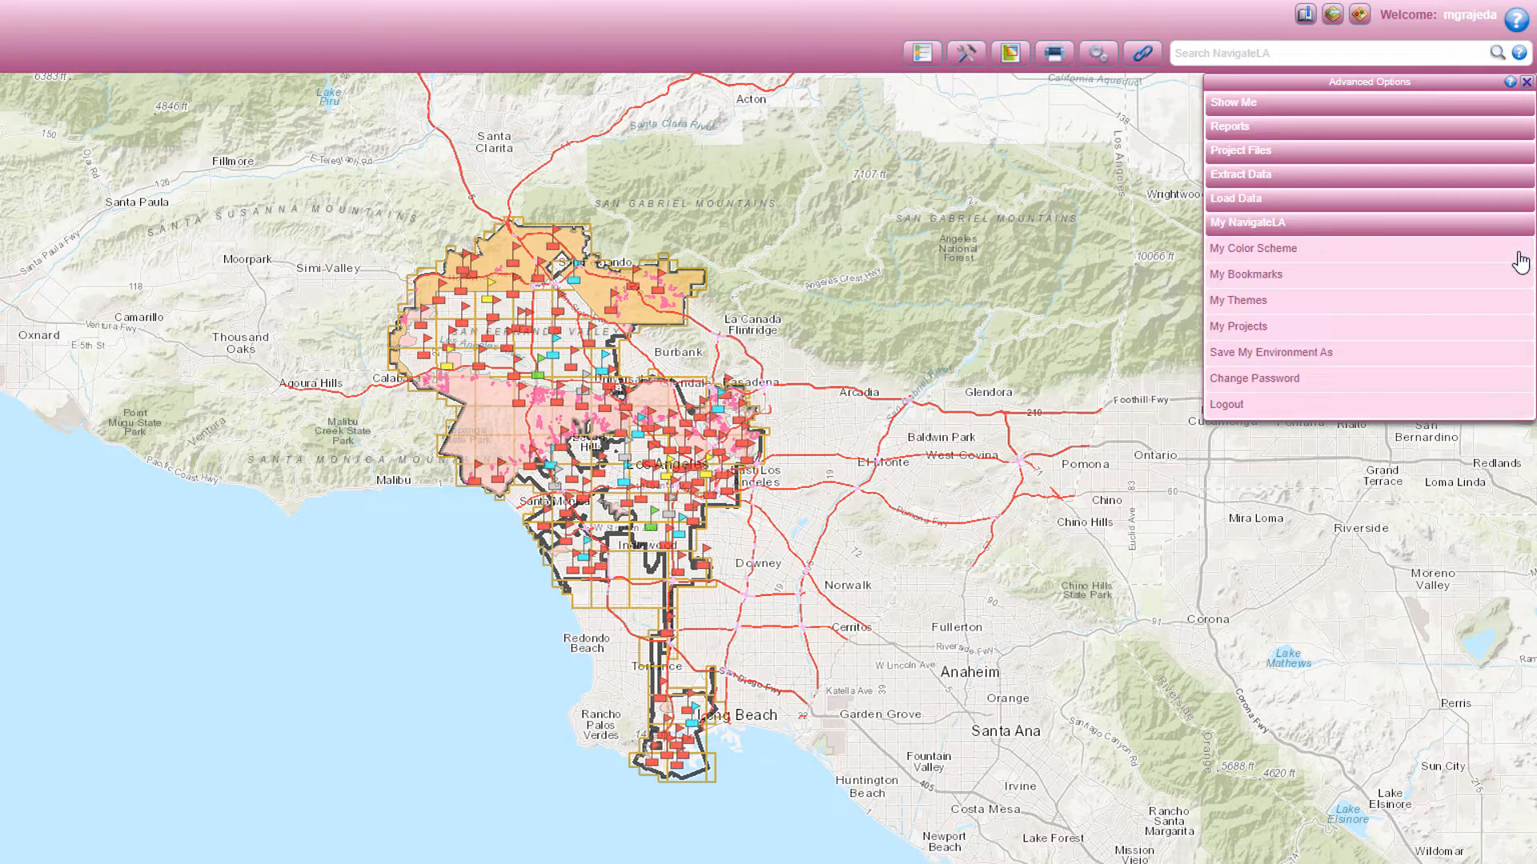
click(1325, 357)
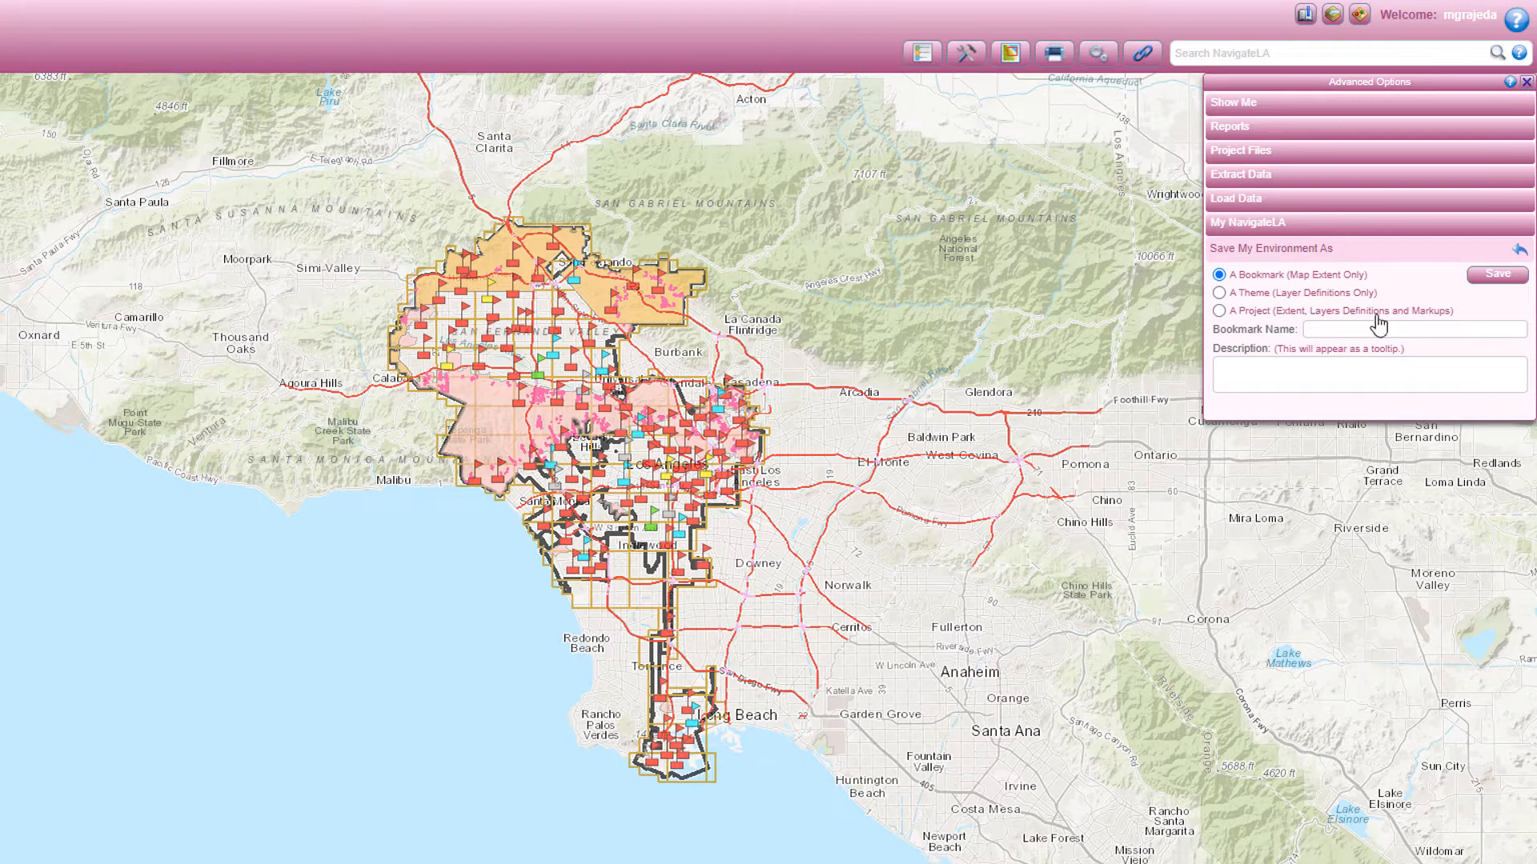
- Open the Advanced Options help and find the My Themes description in its My NavigateLA section
click(1509, 83)
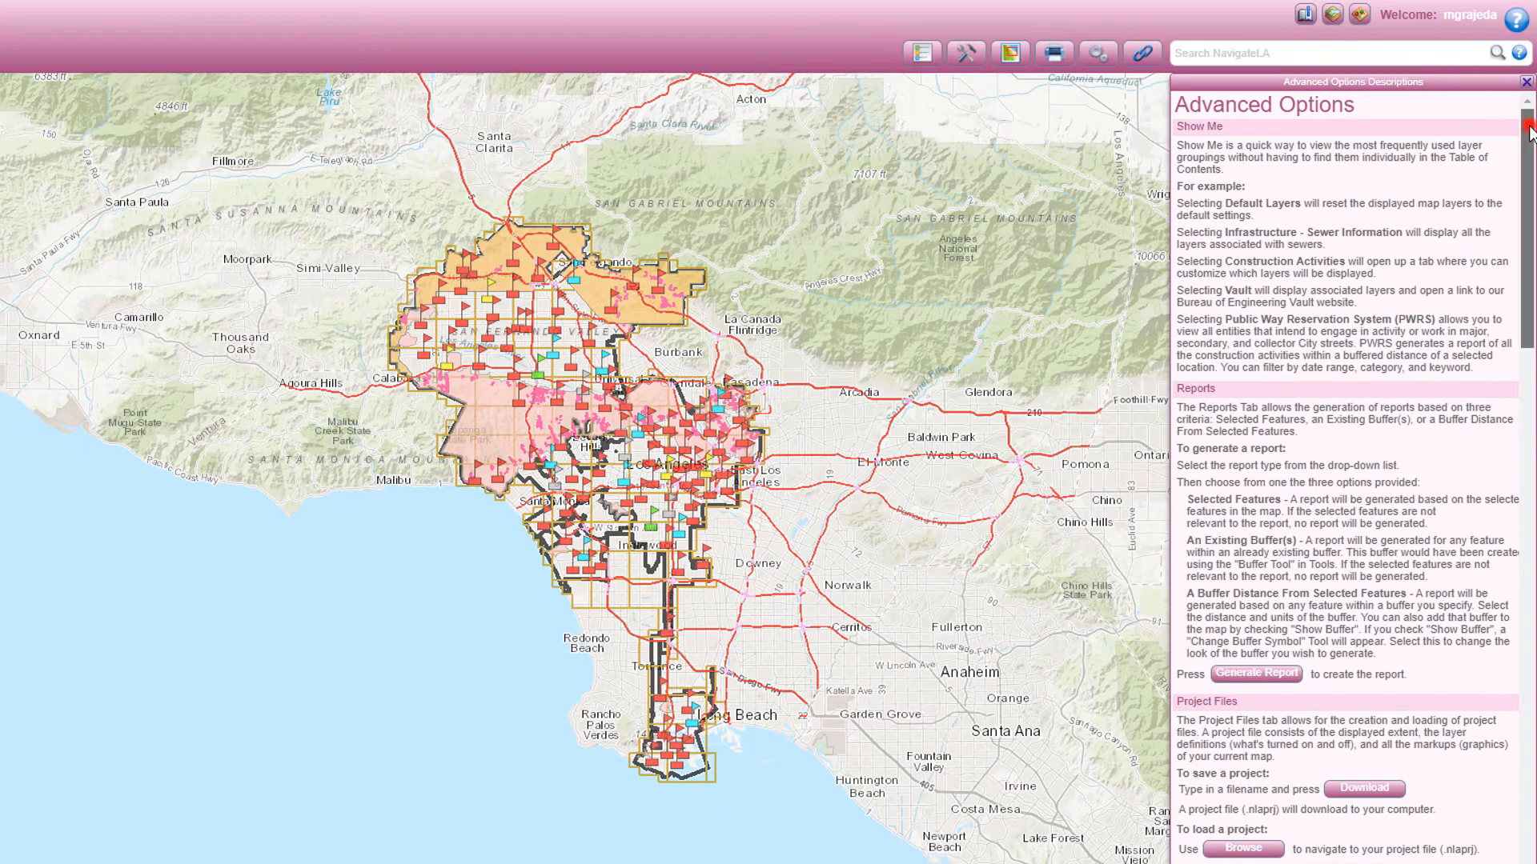
drag(1529, 128, 1533, 560)
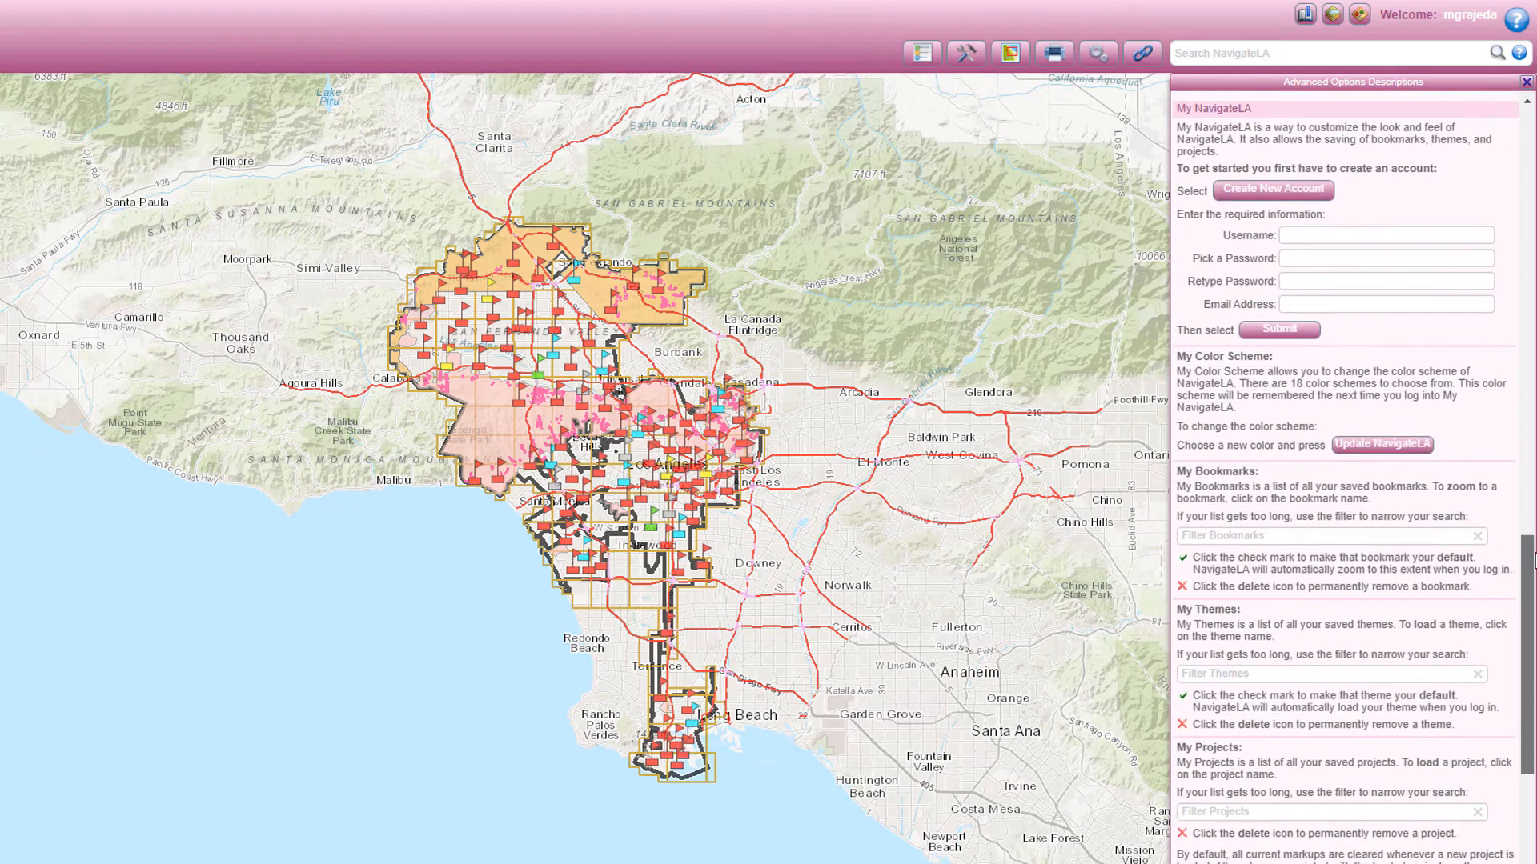
click(1248, 610)
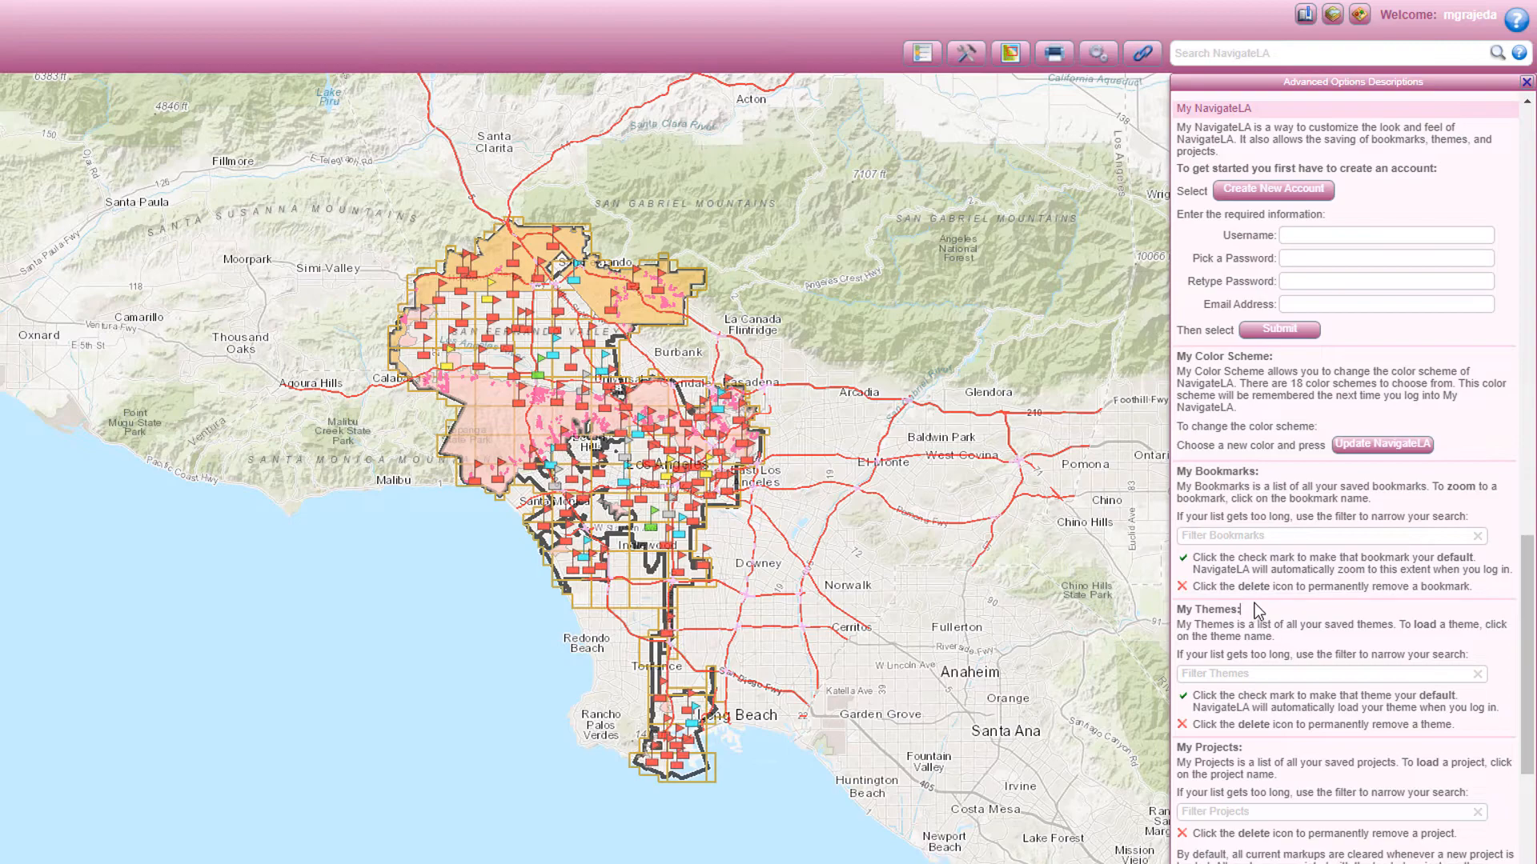